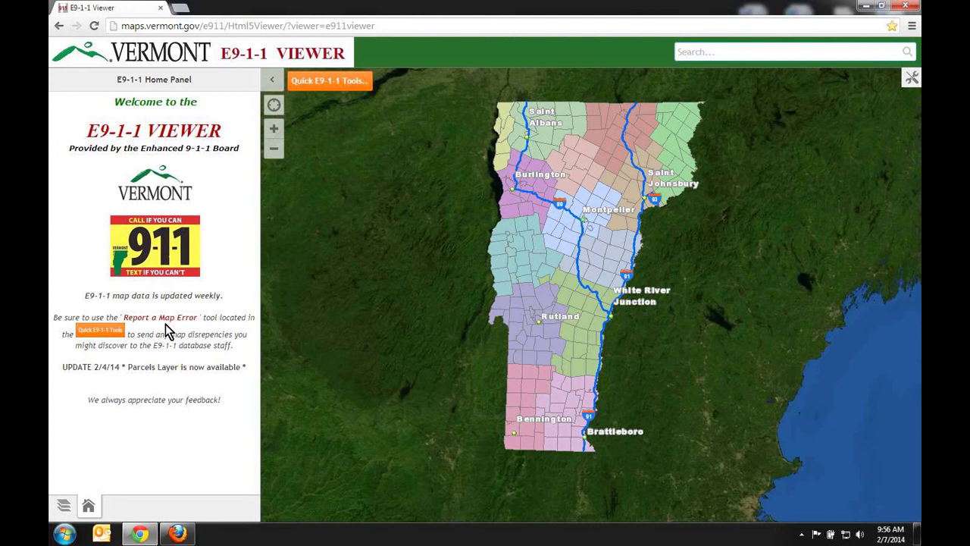
Step: Pan and zoom the statewide map to Montpelier, Berlin and Barre with aerial imagery and road centerlines
{"action": "left_click", "coordinate": [154, 376]}
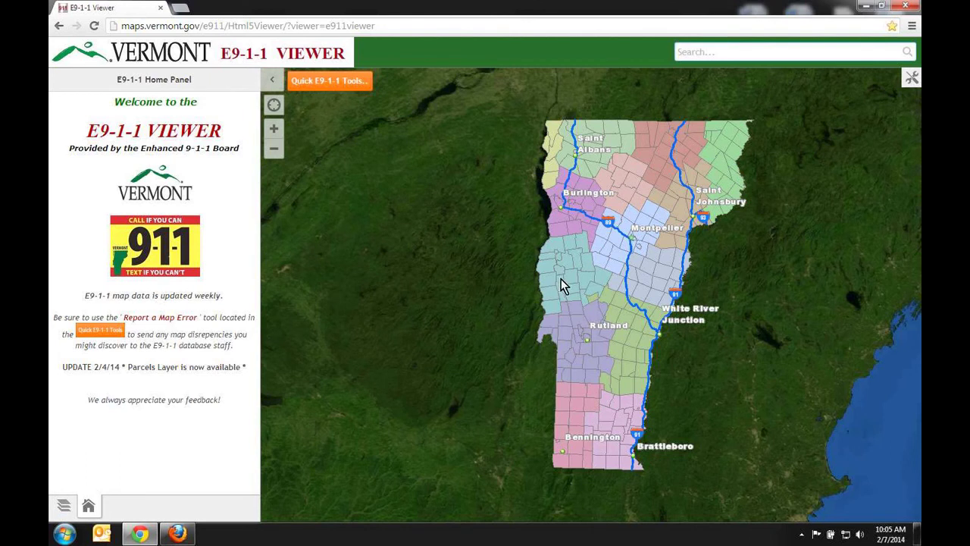
{"action": "left_click_drag", "start_coordinate": [562, 286], "coordinate": [528, 263]}
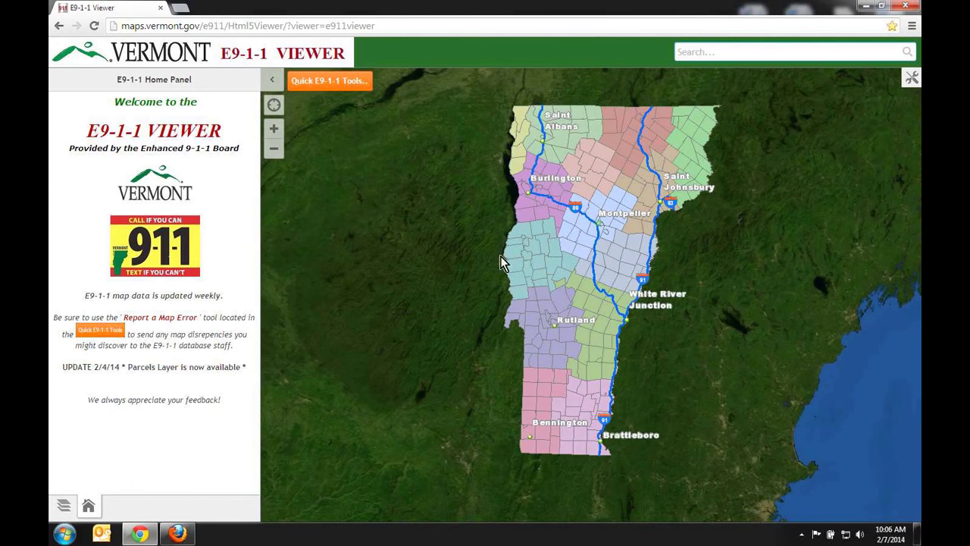
{"action": "left_click", "coordinate": [276, 129]}
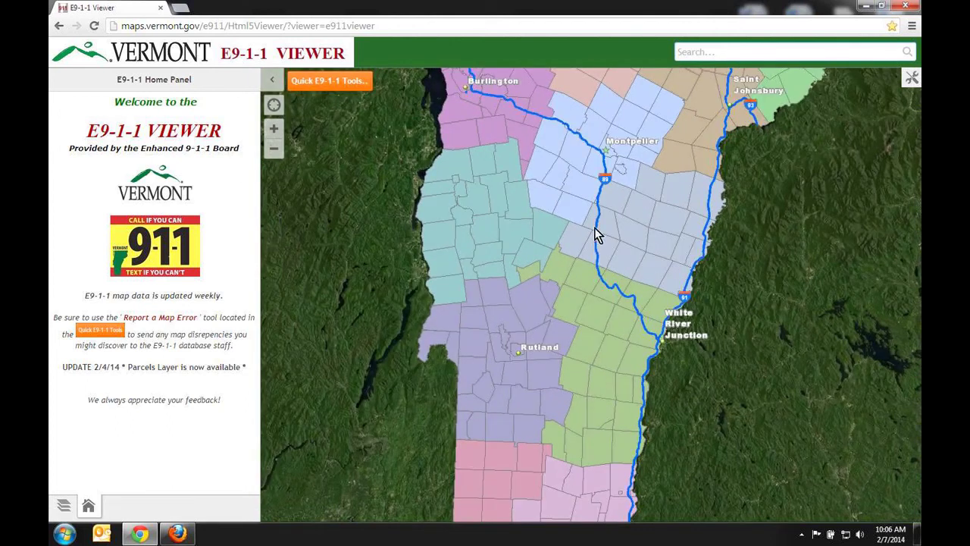
{"action": "scroll", "coordinate": [594, 235], "scroll_direction": "up", "scroll_amount": 1}
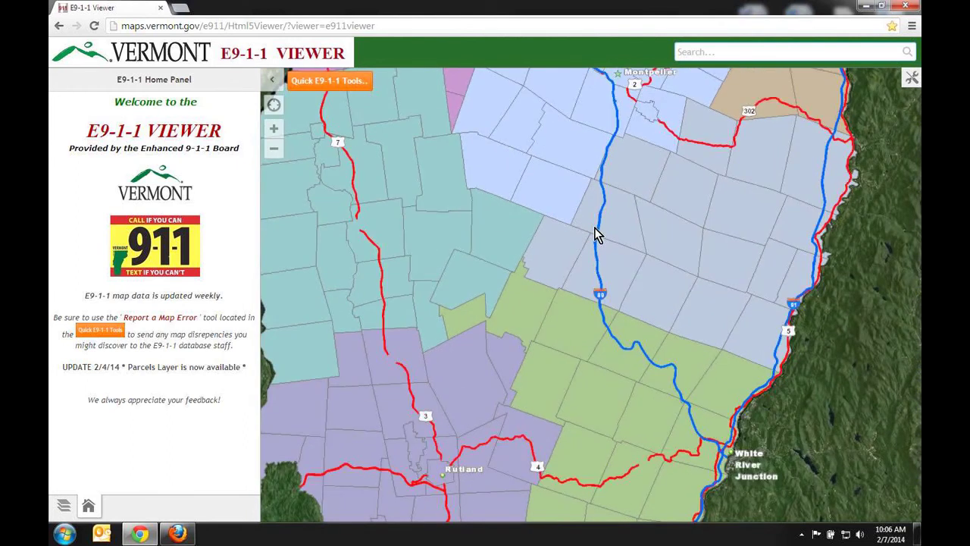
{"action": "scroll", "coordinate": [594, 231], "scroll_direction": "down", "scroll_amount": 1}
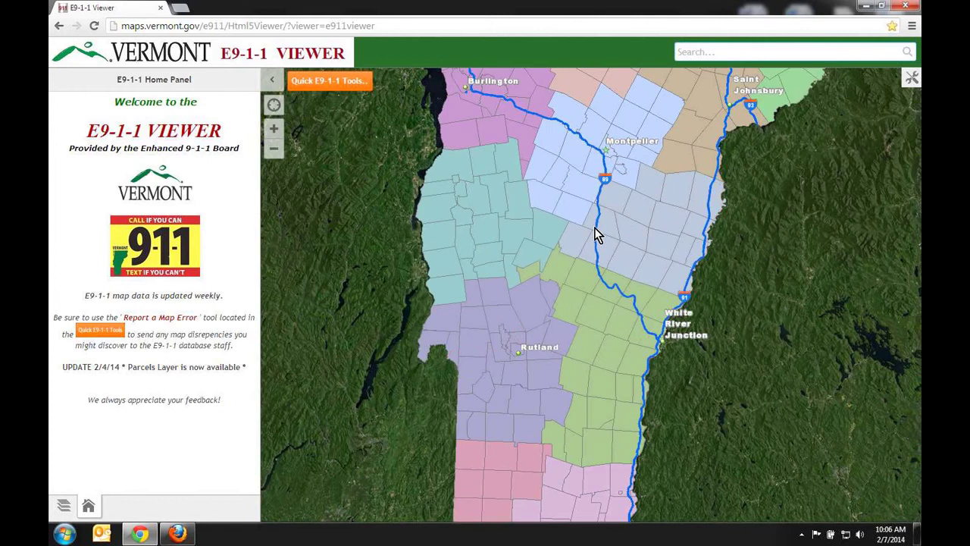
{"action": "left_click_drag", "start_coordinate": [600, 184], "coordinate": [594, 240]}
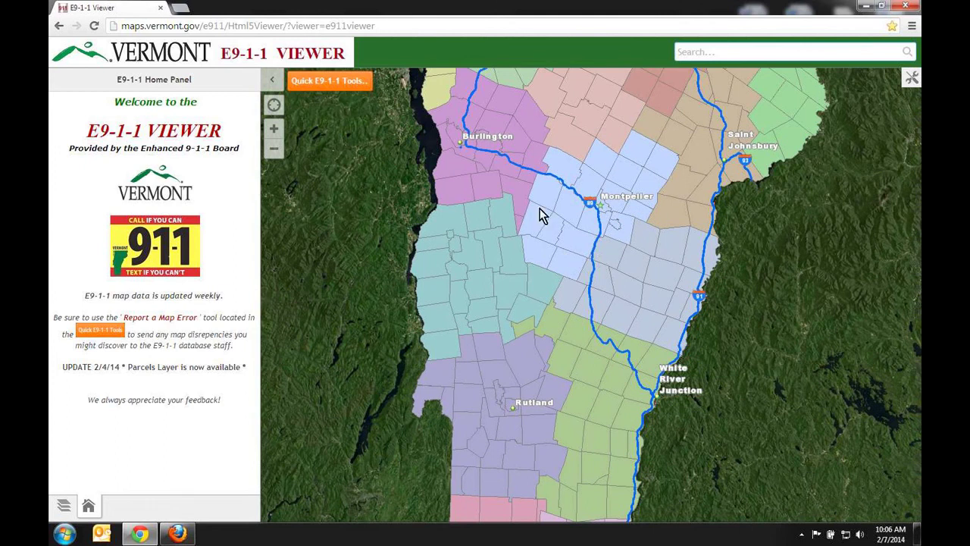
{"action": "scroll", "coordinate": [609, 207], "scroll_direction": "up", "scroll_amount": 2}
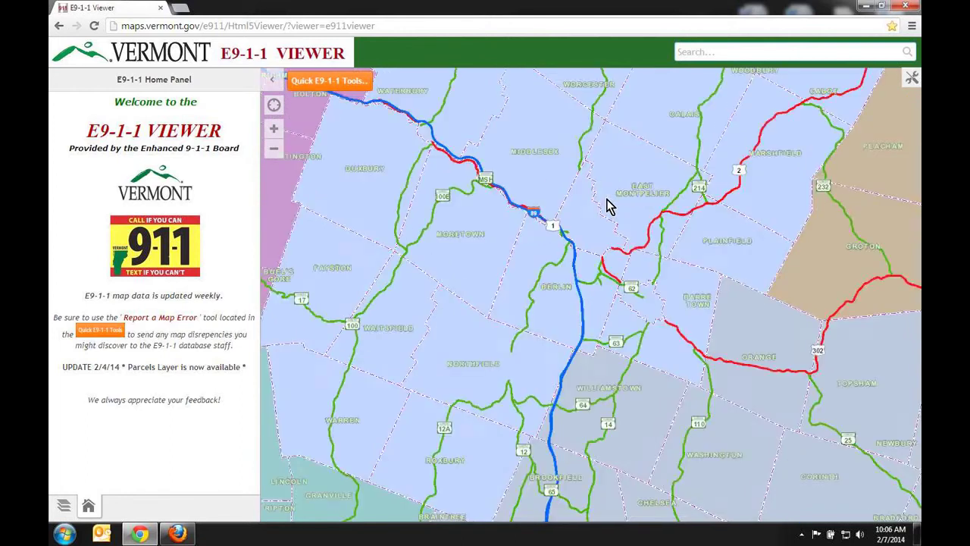
{"action": "scroll", "coordinate": [608, 207], "scroll_direction": "up", "scroll_amount": 1}
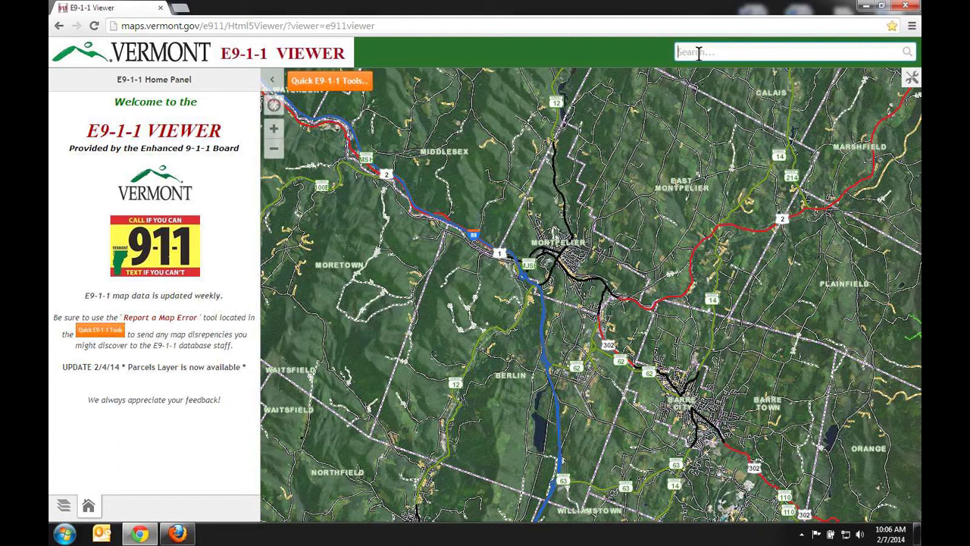
Step: Search for the Montpelier State St address in the Search box to list 16 matching results
{"action": "left_click", "coordinate": [698, 53]}
{"action": "type", "text": "100 State st, montpelier"}
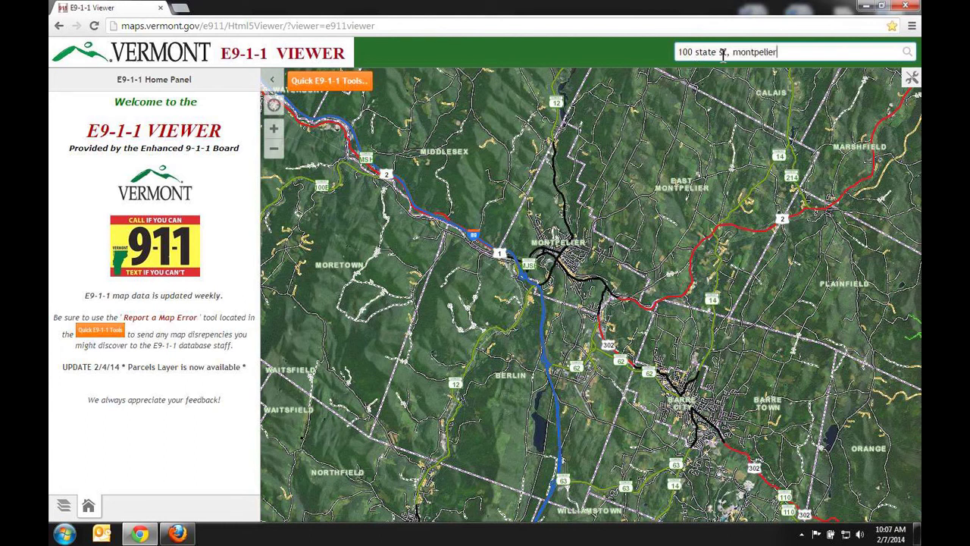
{"action": "left_click", "coordinate": [723, 57]}
{"action": "left_click", "coordinate": [723, 69]}
{"action": "key", "text": "Return"}
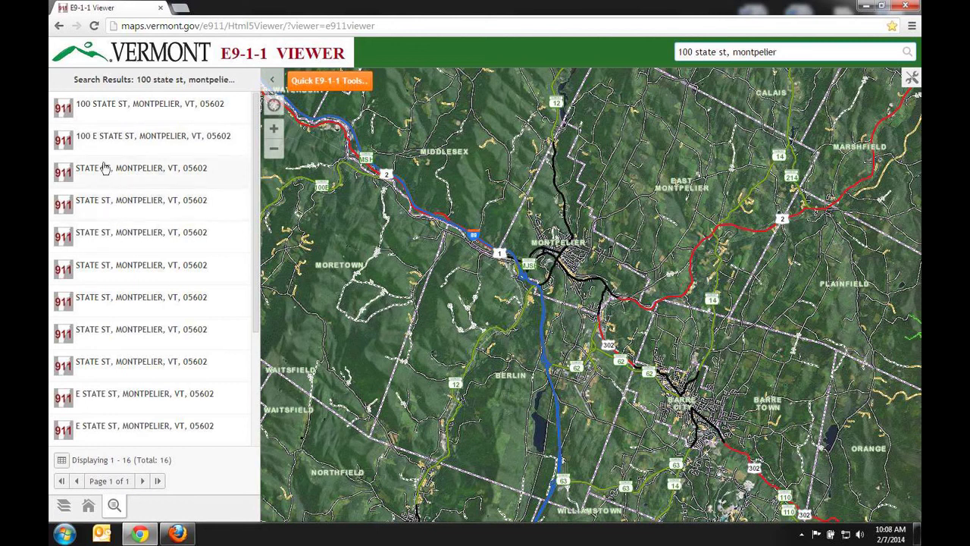
Step: Open the top State St result, scored 100, and zoom the map to its downtown building
{"action": "left_click", "coordinate": [113, 114]}
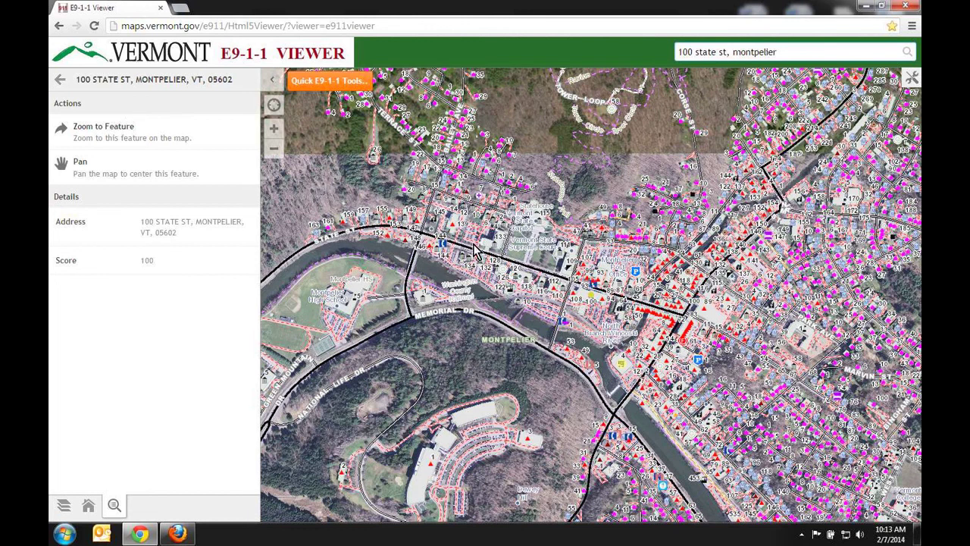
{"action": "scroll", "coordinate": [601, 301], "scroll_direction": "up", "scroll_amount": 3}
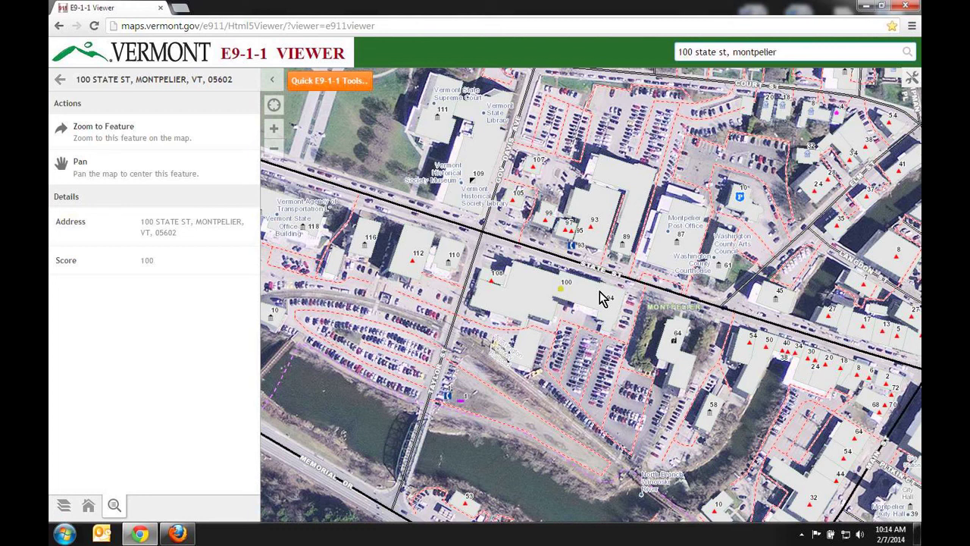
{"action": "left_click", "coordinate": [73, 504]}
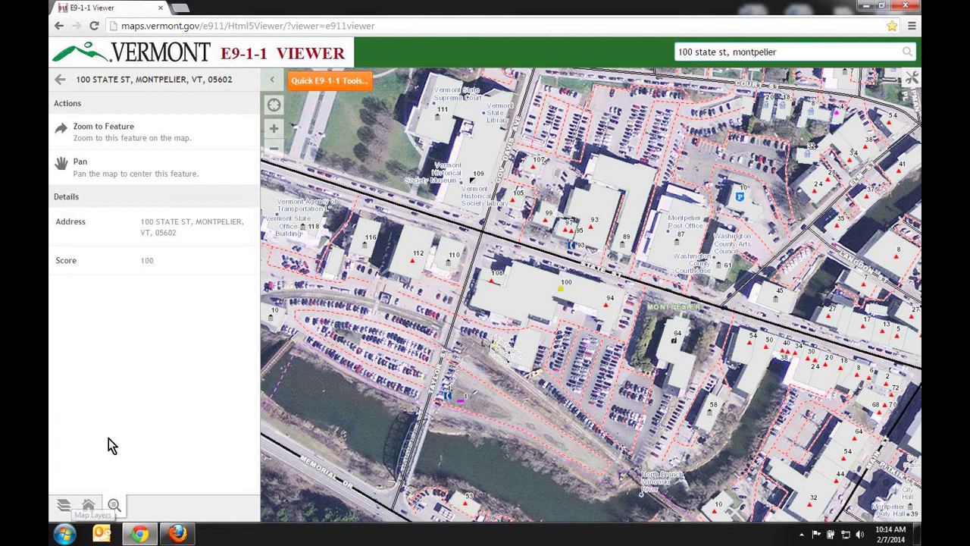
{"action": "left_click", "coordinate": [323, 85]}
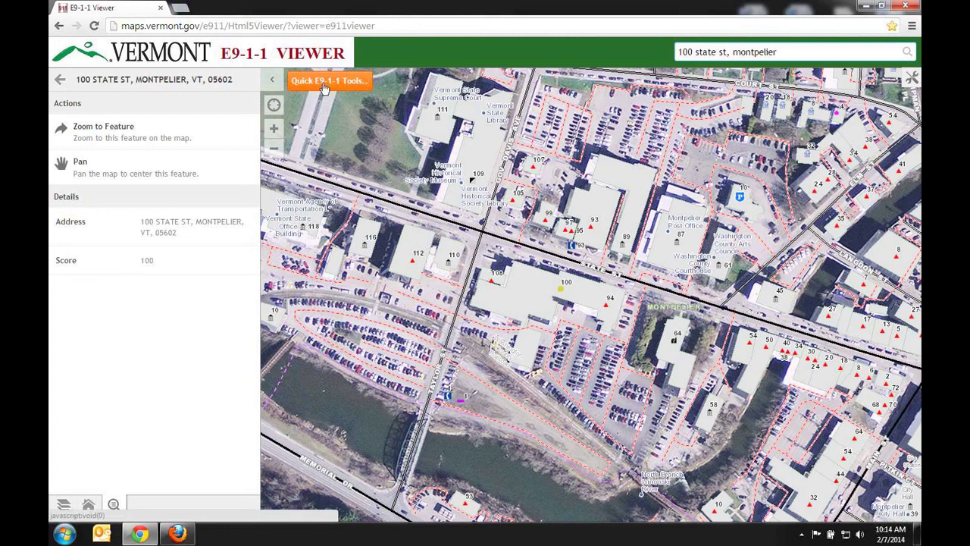
{"action": "left_click", "coordinate": [323, 88]}
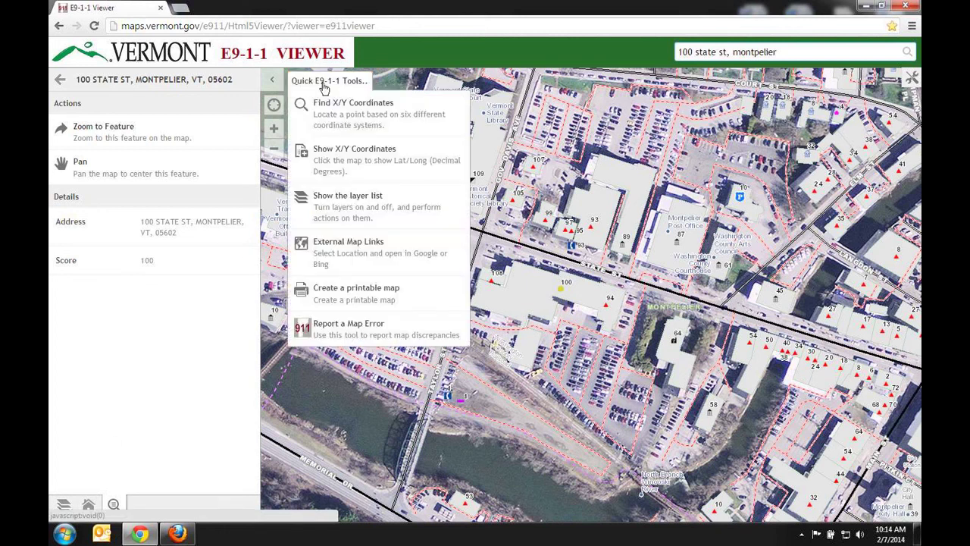
{"action": "left_click", "coordinate": [329, 200]}
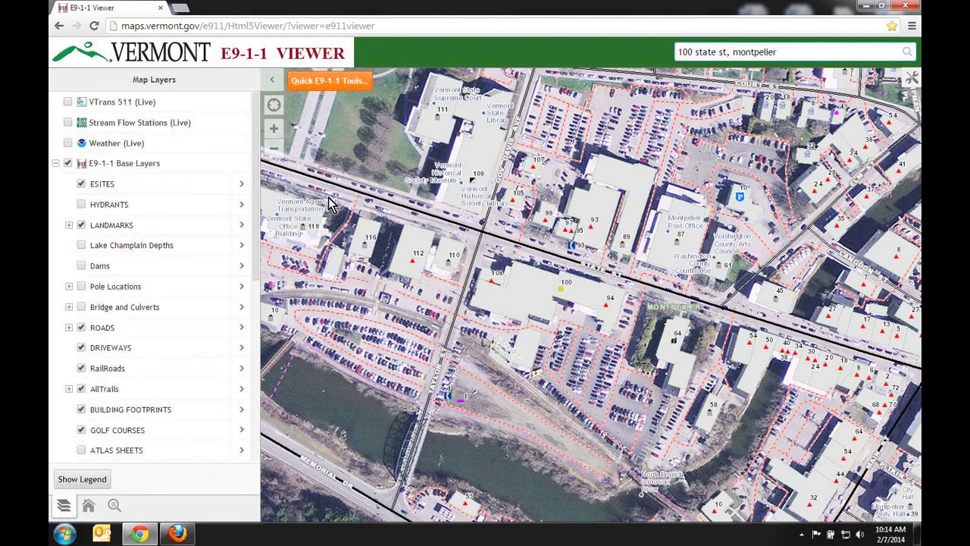
{"action": "mouse_move", "coordinate": [256, 186]}
{"action": "left_mouse_down"}
{"action": "mouse_move", "coordinate": [252, 371]}
{"action": "mouse_move", "coordinate": [252, 168]}
{"action": "left_mouse_up"}
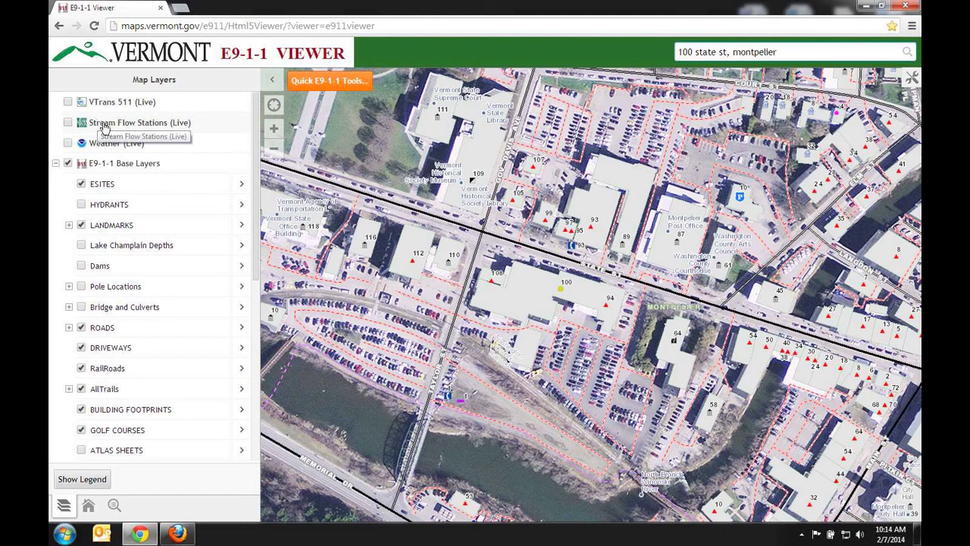
{"action": "left_click_drag", "start_coordinate": [260, 161], "coordinate": [258, 176]}
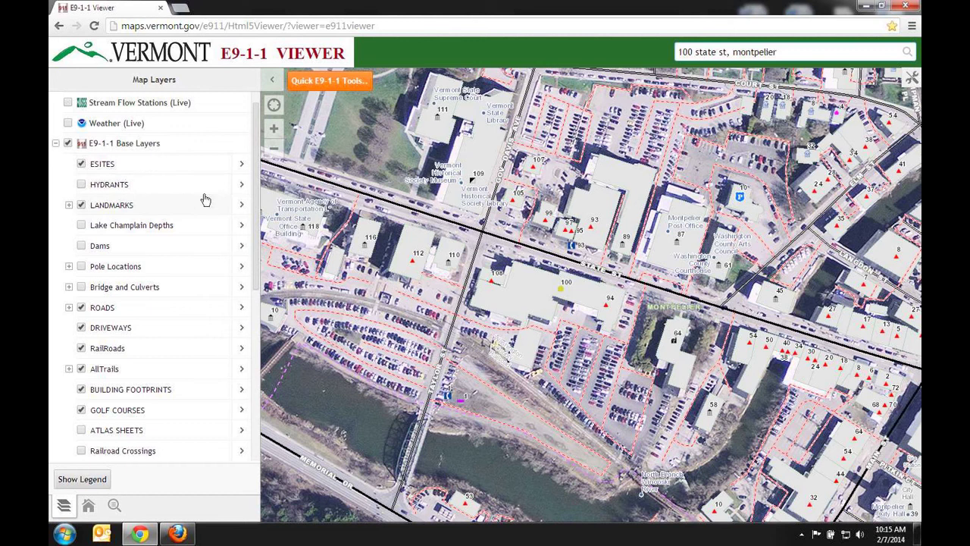
{"action": "left_click_drag", "start_coordinate": [255, 210], "coordinate": [253, 303]}
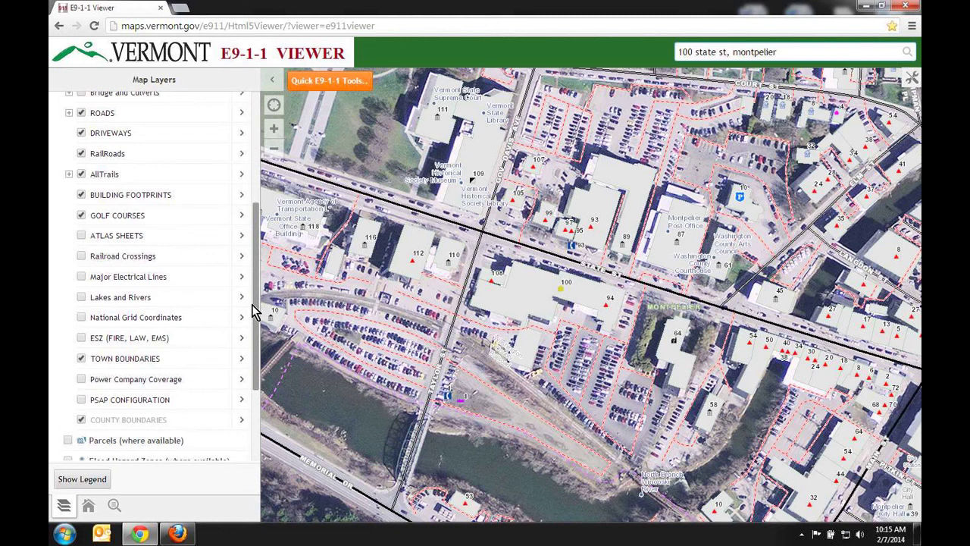
{"action": "left_click_drag", "start_coordinate": [254, 311], "coordinate": [251, 336]}
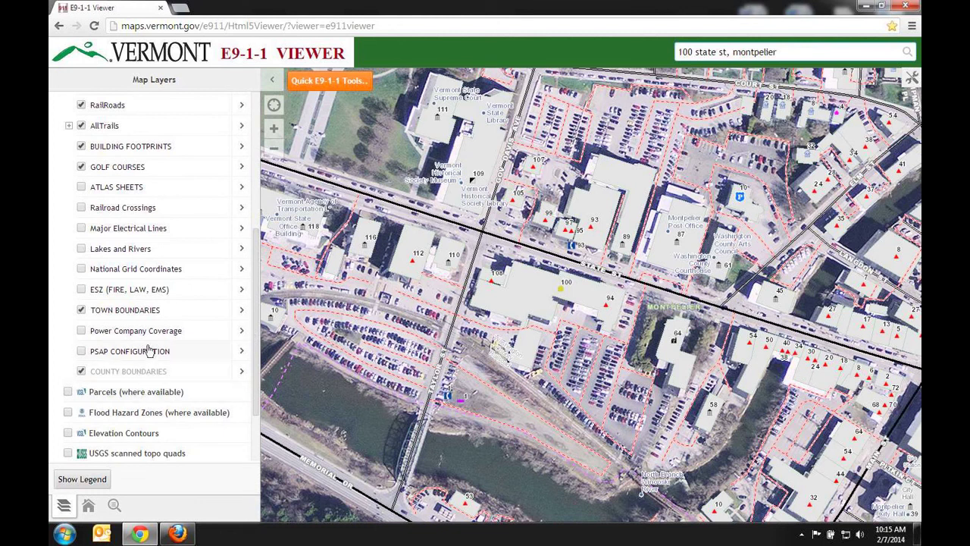
{"action": "left_click", "coordinate": [82, 250]}
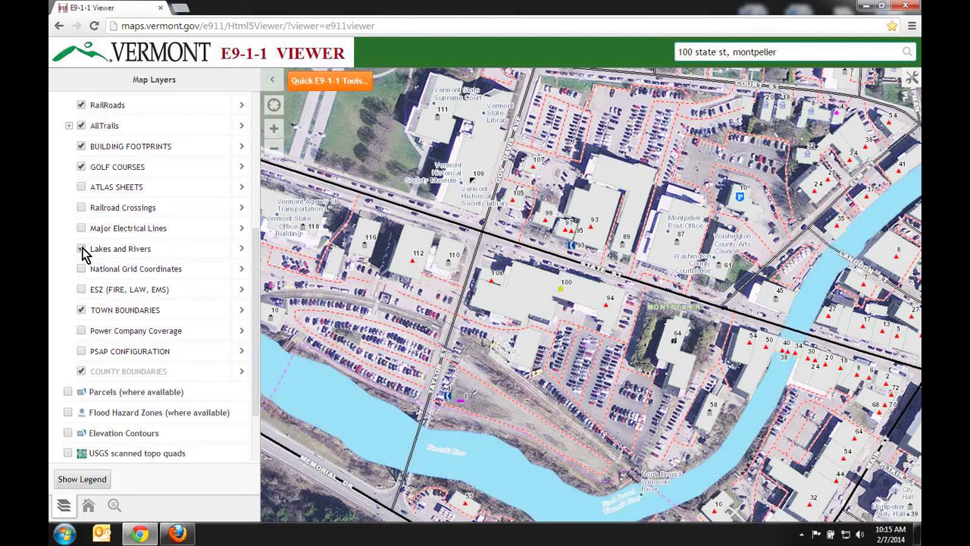
{"action": "left_click", "coordinate": [82, 249]}
{"action": "scroll", "coordinate": [255, 286], "scroll_direction": "down", "scroll_amount": 1}
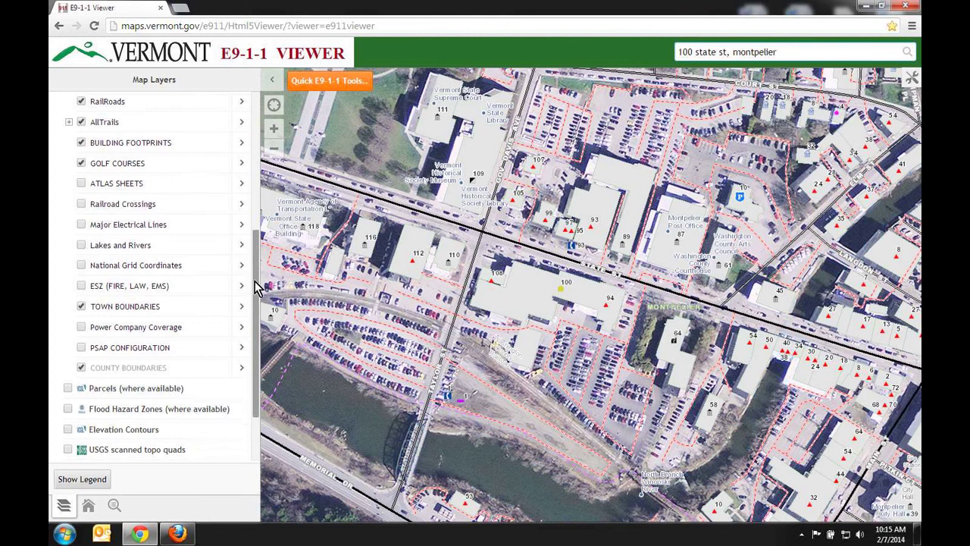
{"action": "left_click_drag", "start_coordinate": [255, 287], "coordinate": [251, 251]}
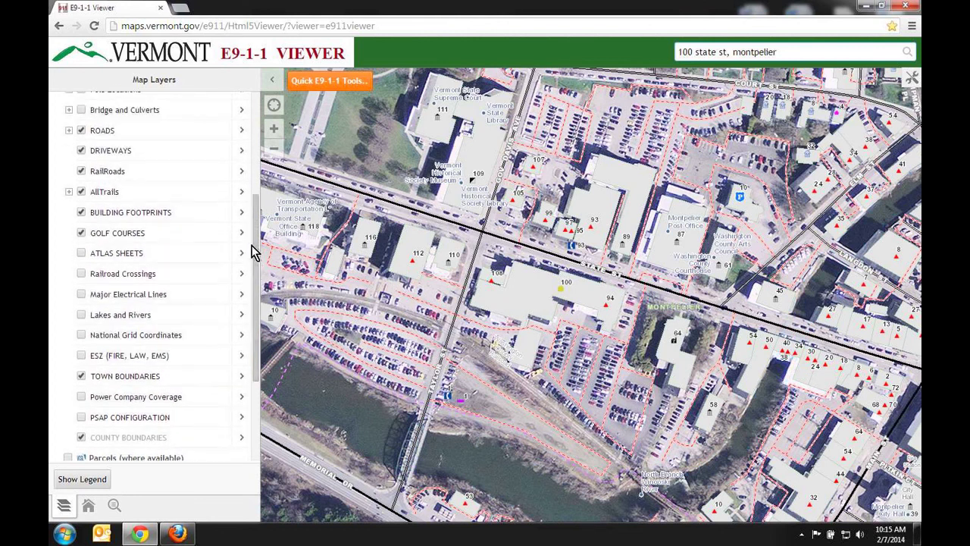
Step: Turn off Building Footprints so the actual rooftops show on the aerial map
{"action": "left_click", "coordinate": [84, 215]}
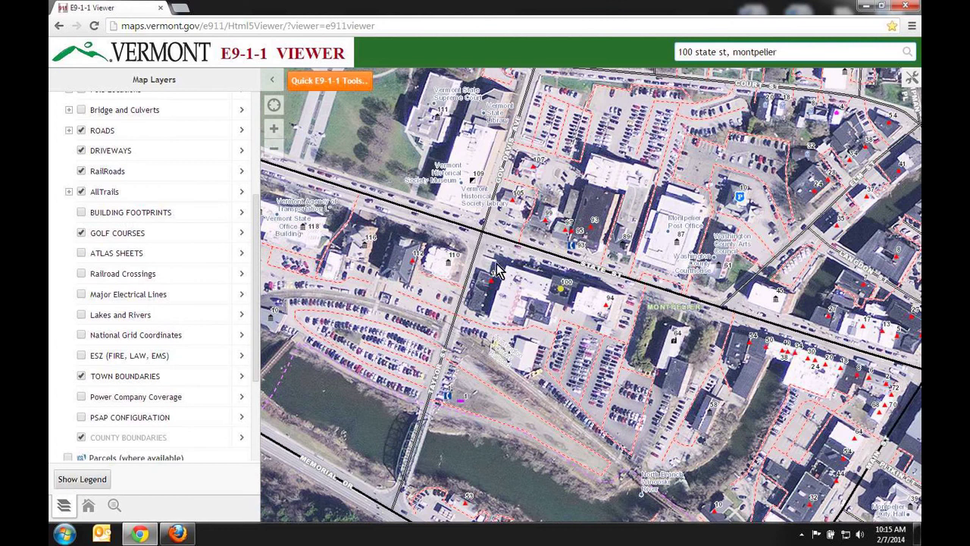
{"action": "left_click_drag", "start_coordinate": [256, 288], "coordinate": [239, 174]}
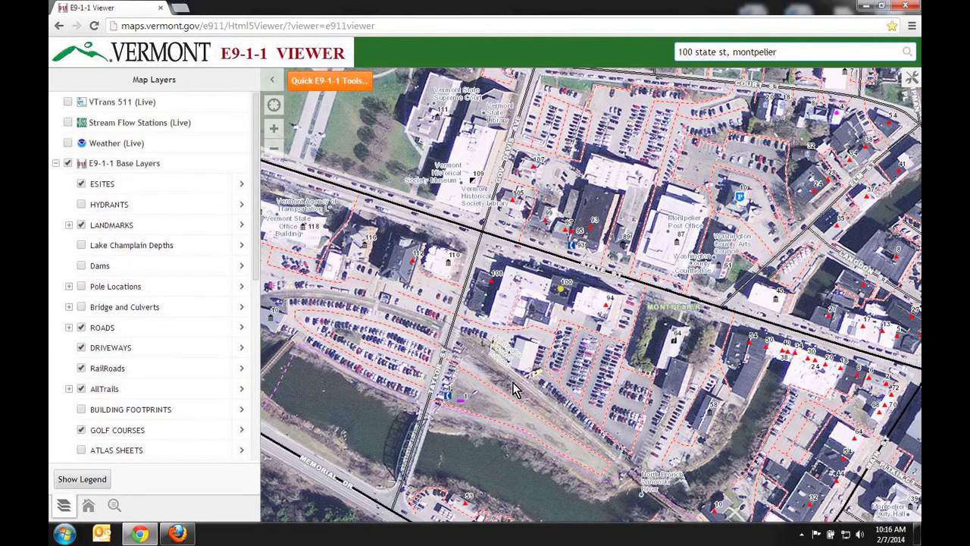
{"action": "scroll", "coordinate": [527, 386], "scroll_direction": "down", "scroll_amount": 1}
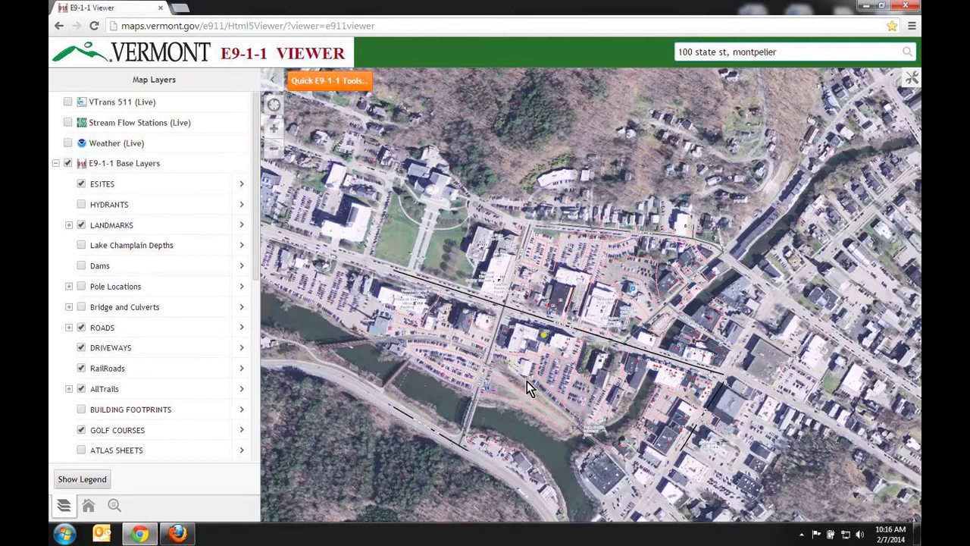
Step: Zoom out to a regional view covering Middlesex, Berlin, Moretown and East Montpelier
{"action": "scroll", "coordinate": [527, 381], "scroll_direction": "down", "scroll_amount": 3}
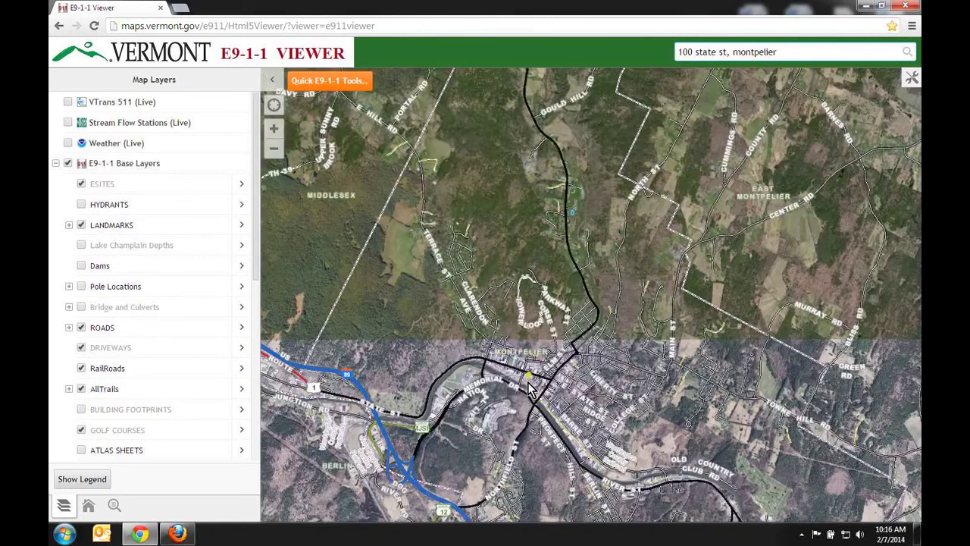
{"action": "scroll", "coordinate": [529, 387], "scroll_direction": "down", "scroll_amount": 2}
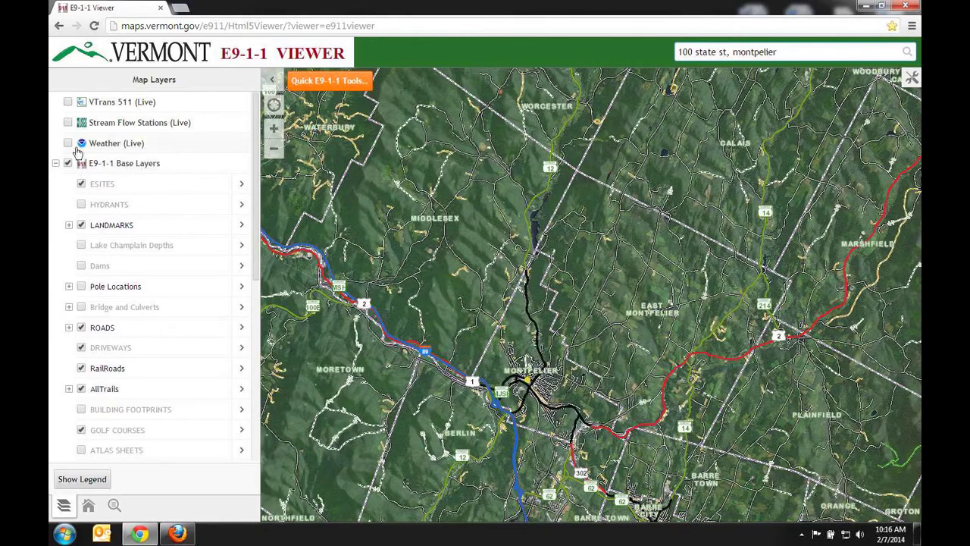
Step: Enable VTrans 511 (Live) and open the live feed of the Berlin traffic camera
{"action": "left_click", "coordinate": [68, 102]}
{"action": "scroll", "coordinate": [410, 362], "scroll_direction": "down", "scroll_amount": 1}
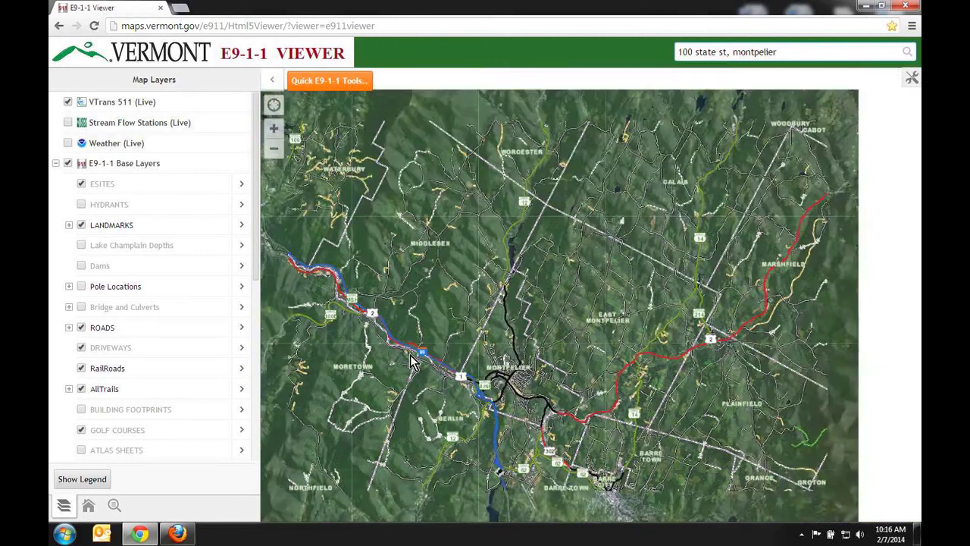
{"action": "scroll", "coordinate": [417, 375], "scroll_direction": "up", "scroll_amount": 1}
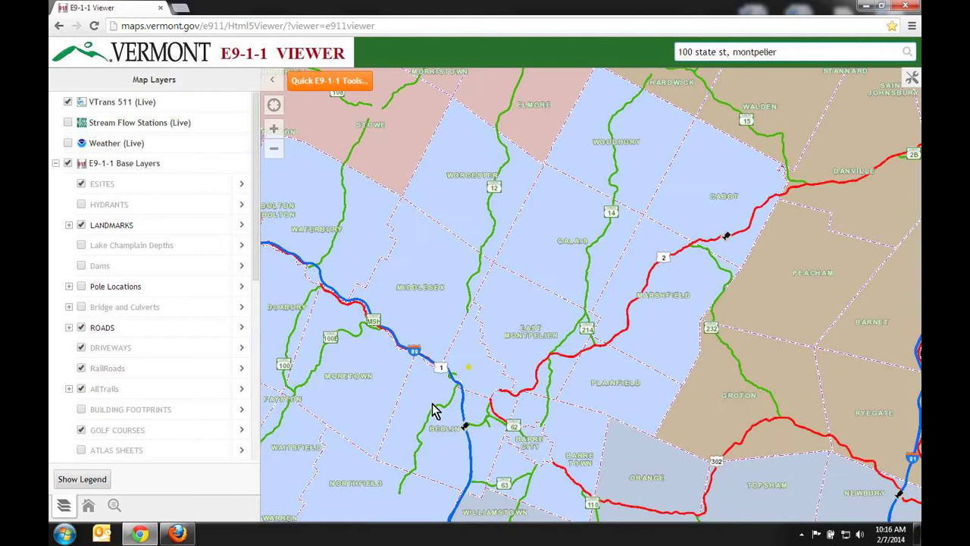
{"action": "left_click", "coordinate": [466, 426]}
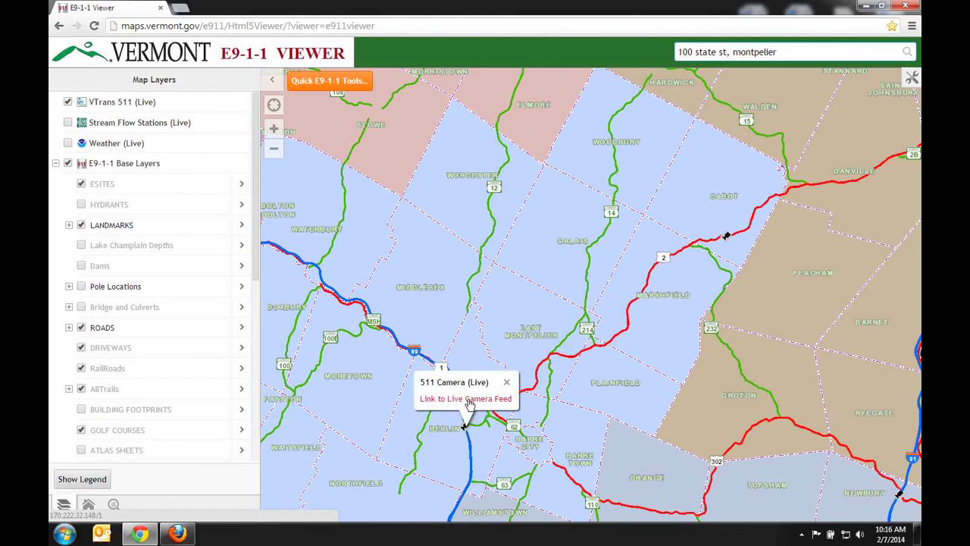
{"action": "left_click", "coordinate": [468, 399]}
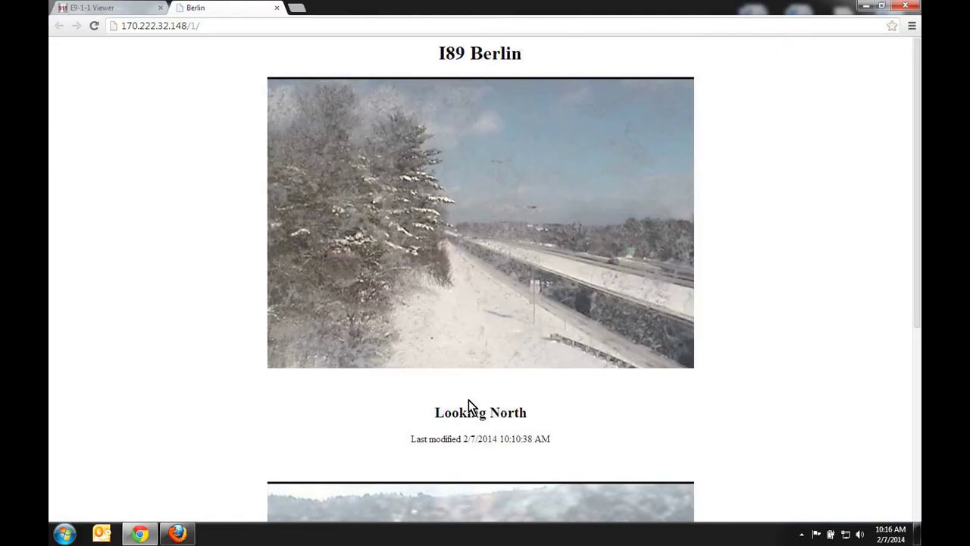
Step: Review the I89 Berlin north and south camera views, then close that page
{"action": "scroll", "coordinate": [468, 407], "scroll_direction": "down", "scroll_amount": 4}
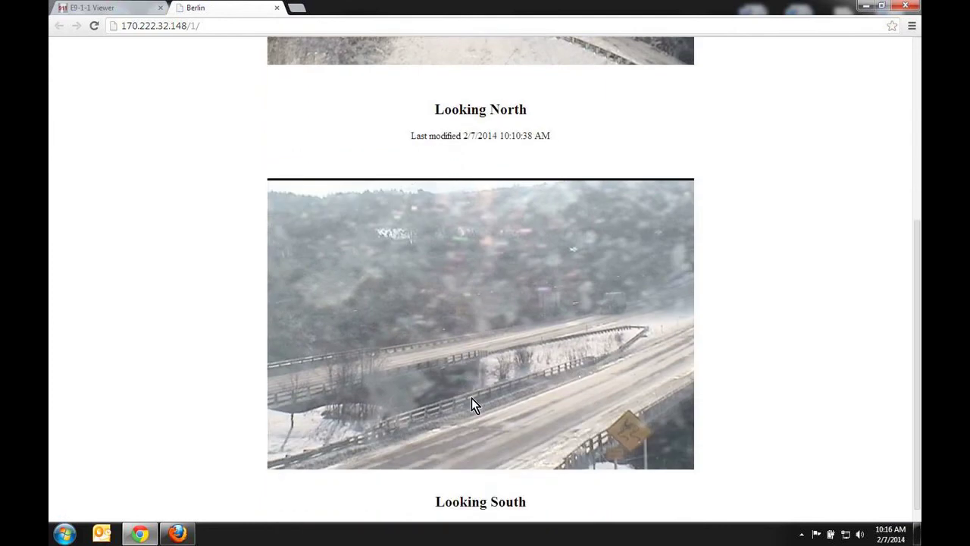
{"action": "scroll", "coordinate": [471, 400], "scroll_direction": "down", "scroll_amount": 1}
{"action": "scroll", "coordinate": [471, 399], "scroll_direction": "up", "scroll_amount": 4}
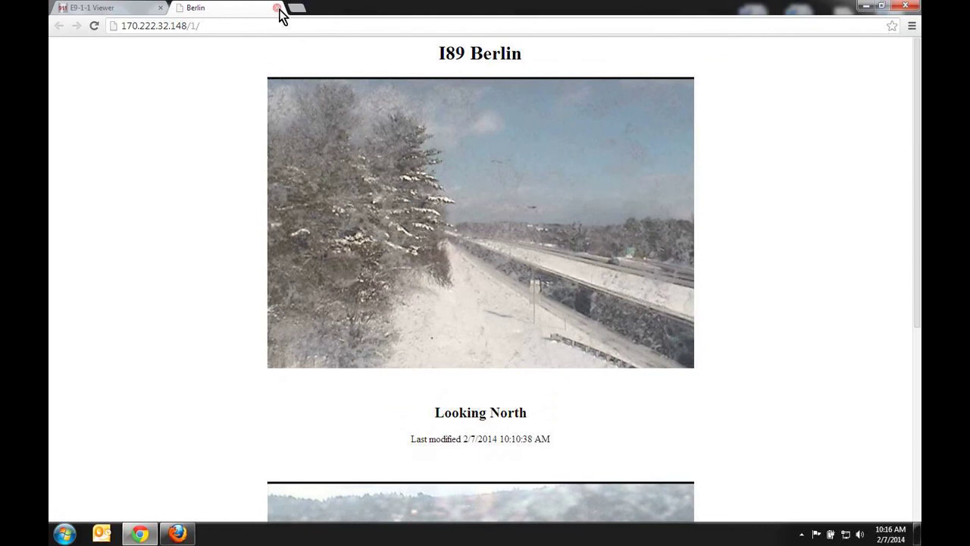
{"action": "left_click", "coordinate": [278, 8]}
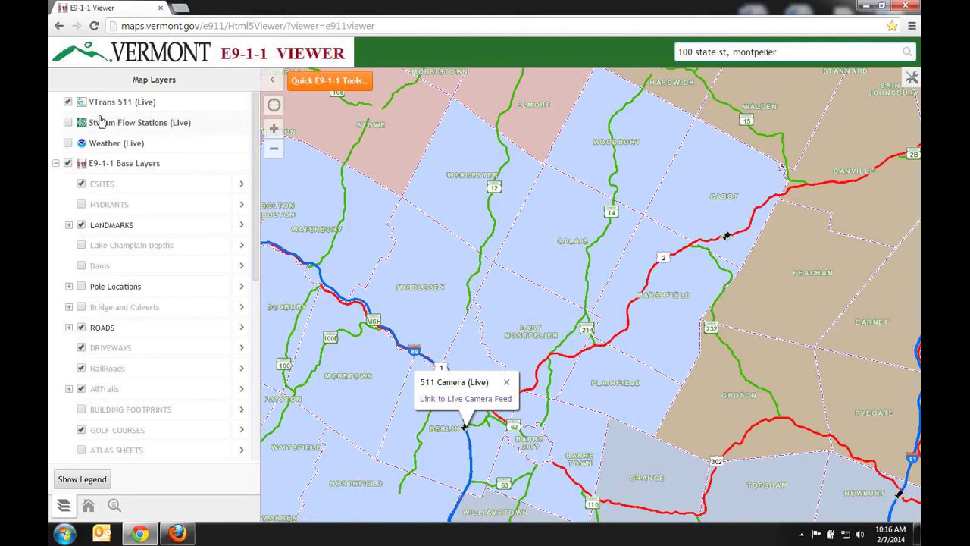
Step: Replace the VTrans 511 layer with Stream Flow Stations (Live) and dismiss the camera popup
{"action": "left_click", "coordinate": [67, 102]}
{"action": "left_click", "coordinate": [68, 122]}
{"action": "left_click", "coordinate": [506, 382]}
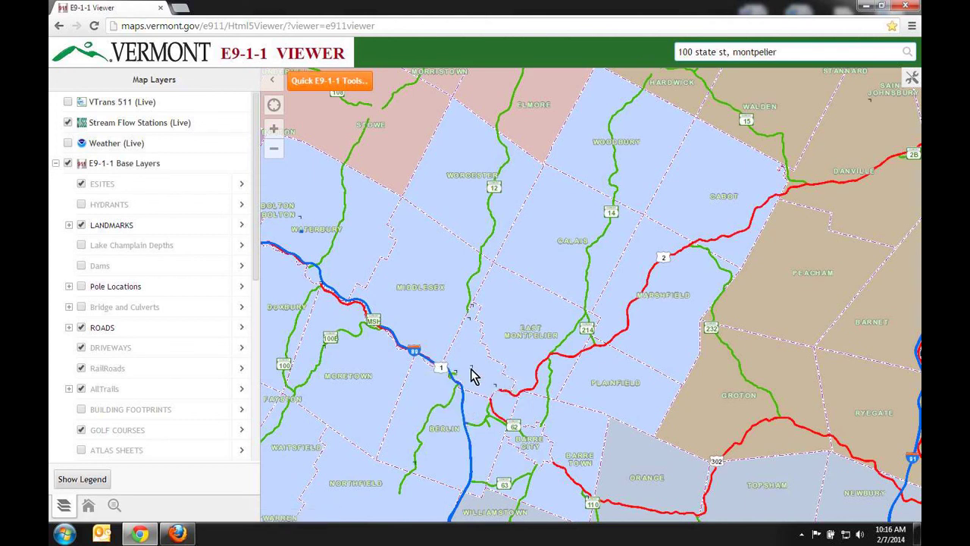
Step: Review the North Branch Winooski River gage's data page near Montpelier, then close it
{"action": "left_click", "coordinate": [471, 375]}
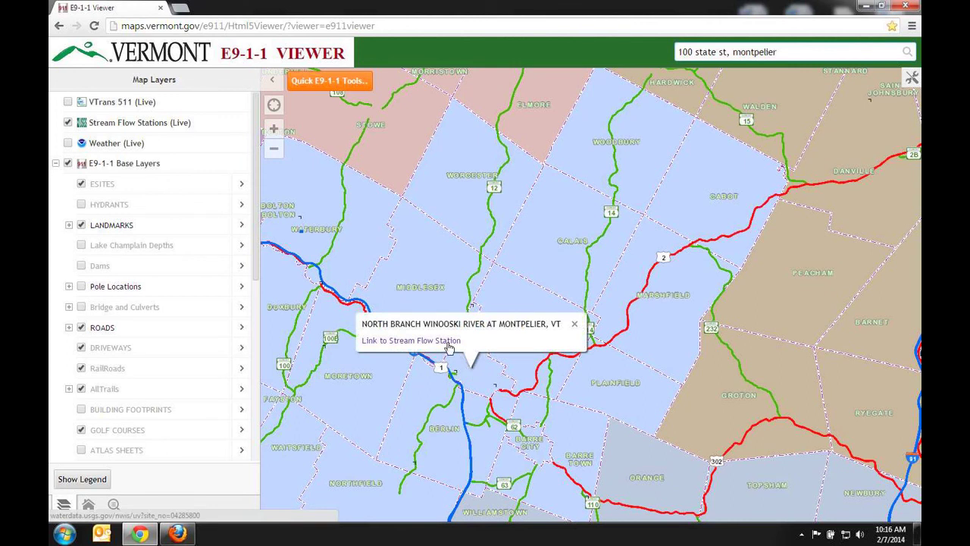
{"action": "left_click", "coordinate": [449, 343]}
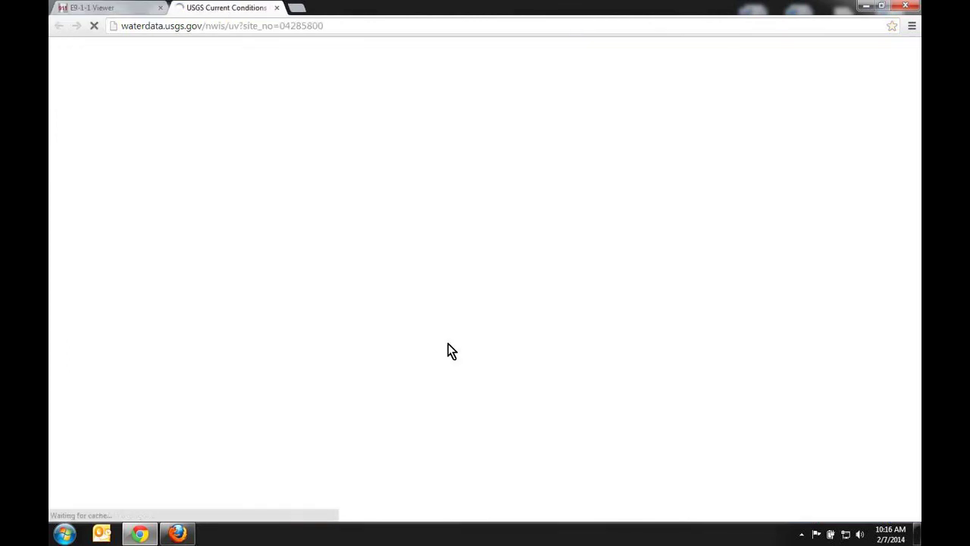
{"action": "scroll", "coordinate": [448, 344], "scroll_direction": "down", "scroll_amount": 5}
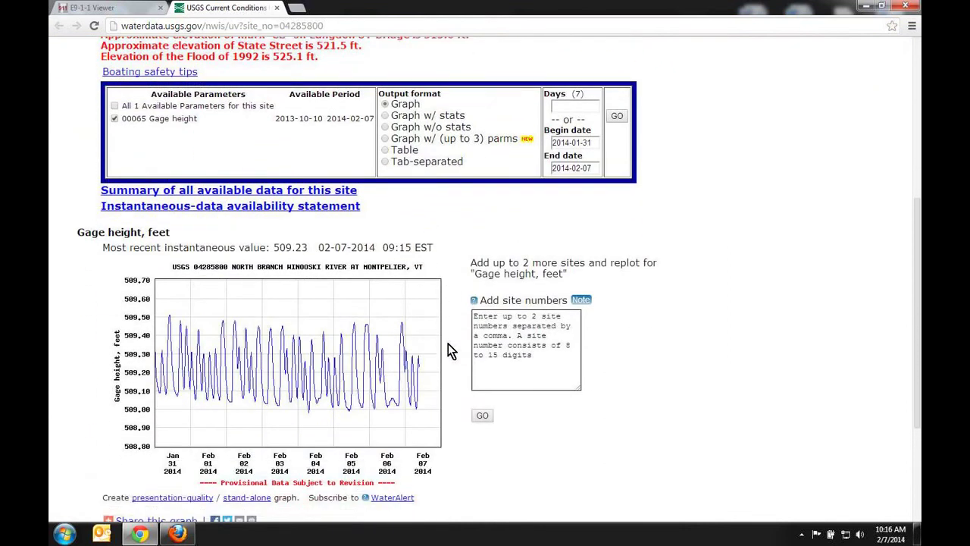
{"action": "left_click", "coordinate": [276, 7]}
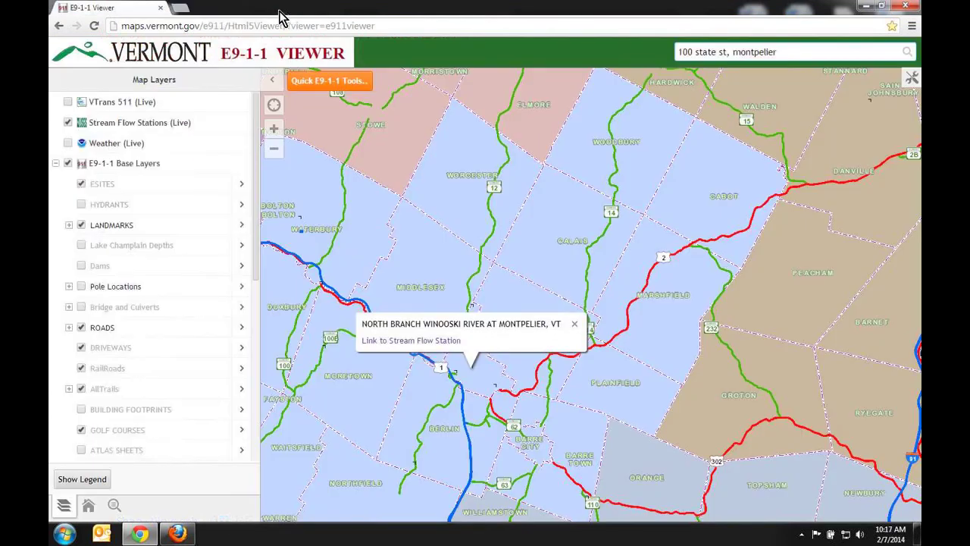
Step: Turn off Stream Flow Stations and close the river station popup
{"action": "left_click", "coordinate": [68, 123]}
{"action": "scroll", "coordinate": [322, 277], "scroll_direction": "down", "scroll_amount": 2}
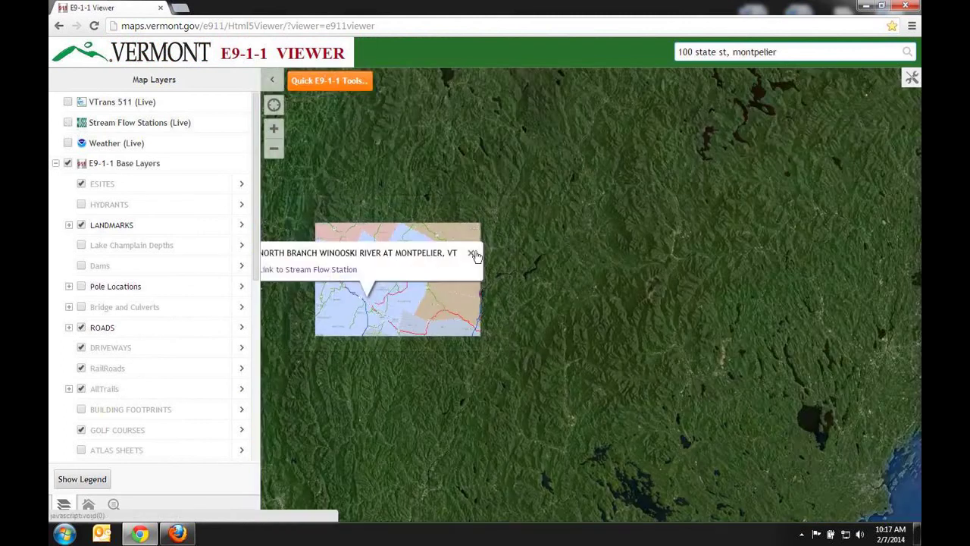
{"action": "left_click", "coordinate": [471, 255]}
{"action": "scroll", "coordinate": [513, 290], "scroll_direction": "down", "scroll_amount": 2}
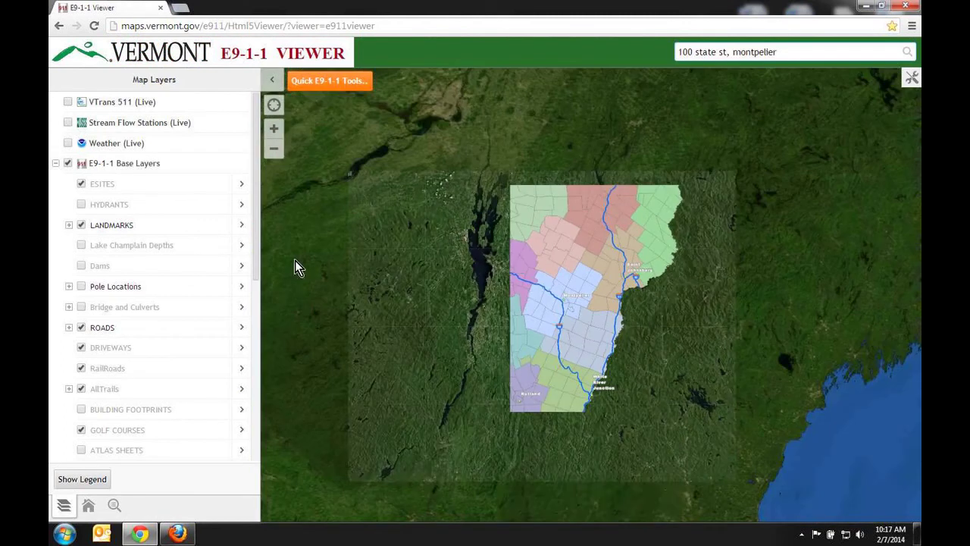
Step: Turn on Weather (Live) and view the radar returns over the regional map
{"action": "left_click", "coordinate": [79, 145]}
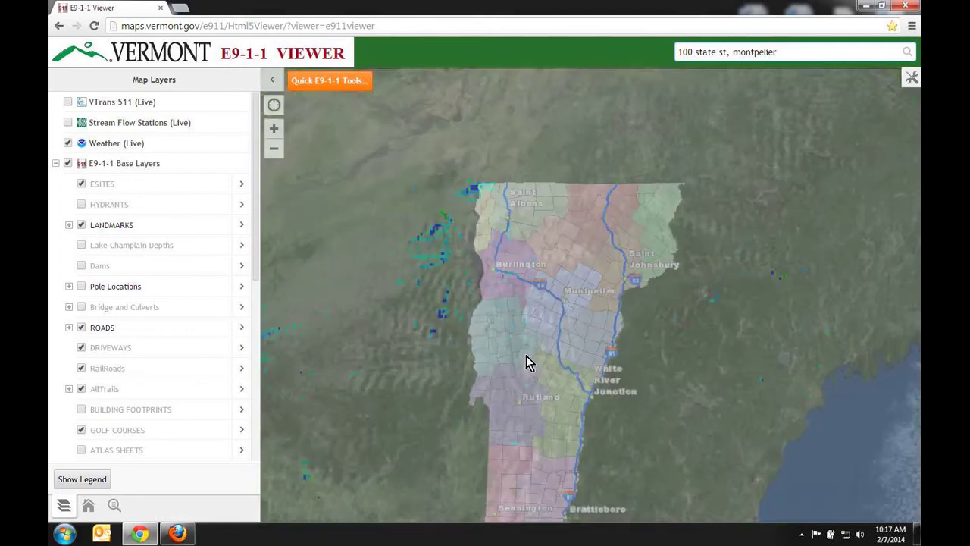
{"action": "scroll", "coordinate": [523, 366], "scroll_direction": "down", "scroll_amount": 1}
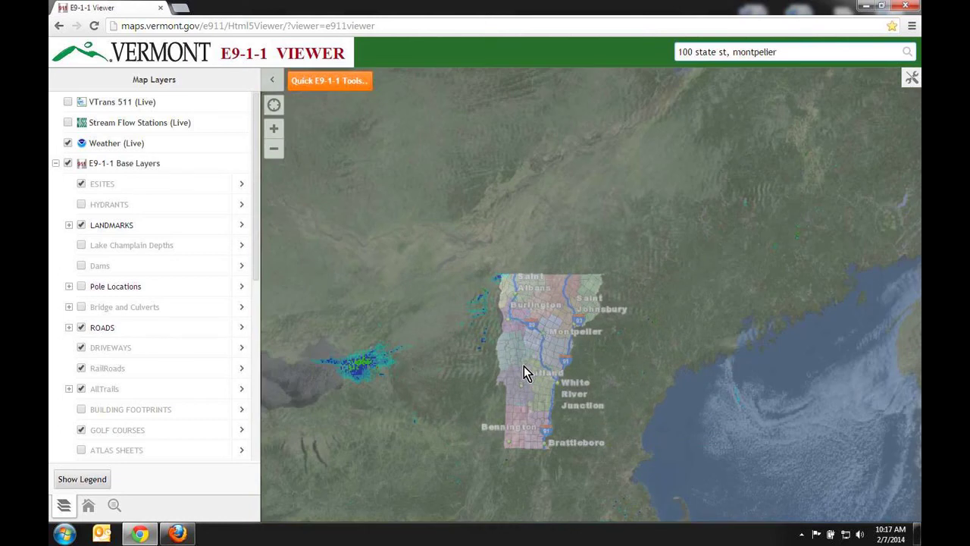
{"action": "left_click_drag", "start_coordinate": [253, 206], "coordinate": [252, 395]}
{"action": "scroll", "coordinate": [542, 326], "scroll_direction": "up", "scroll_amount": 5}
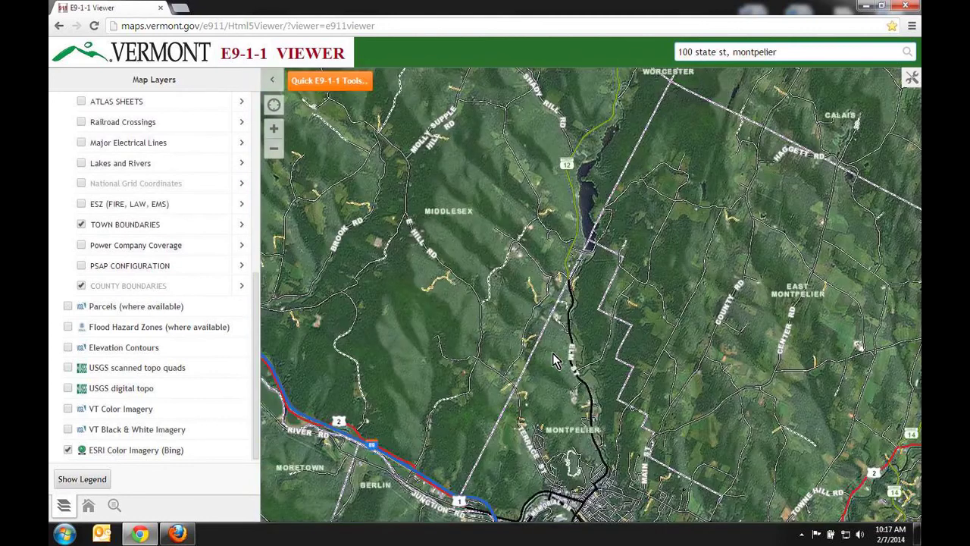
Step: Zoom back into downtown Montpelier along State St until parcel lines and address numbers show
{"action": "left_click_drag", "start_coordinate": [552, 353], "coordinate": [603, 249]}
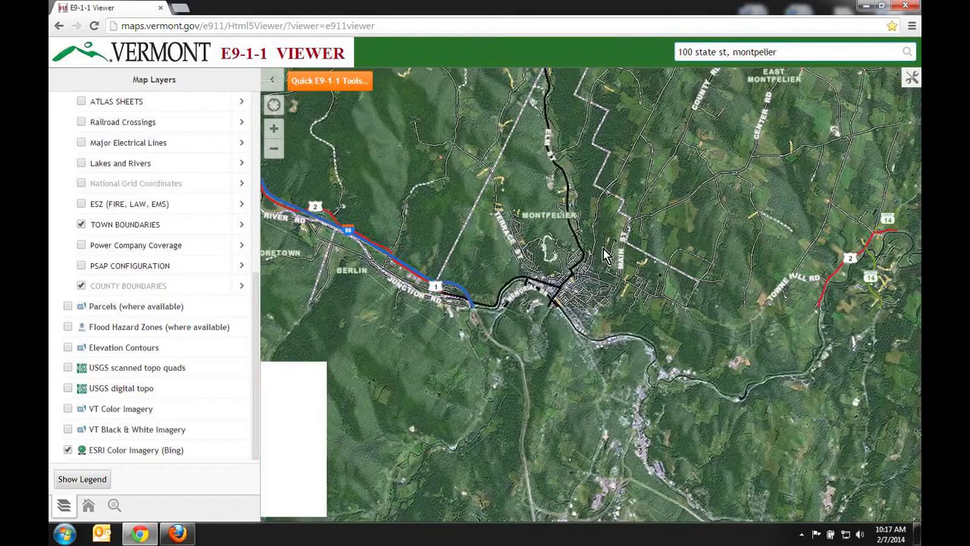
{"action": "scroll", "coordinate": [561, 286], "scroll_direction": "up", "scroll_amount": 2}
{"action": "scroll", "coordinate": [561, 286], "scroll_direction": "up", "scroll_amount": 1}
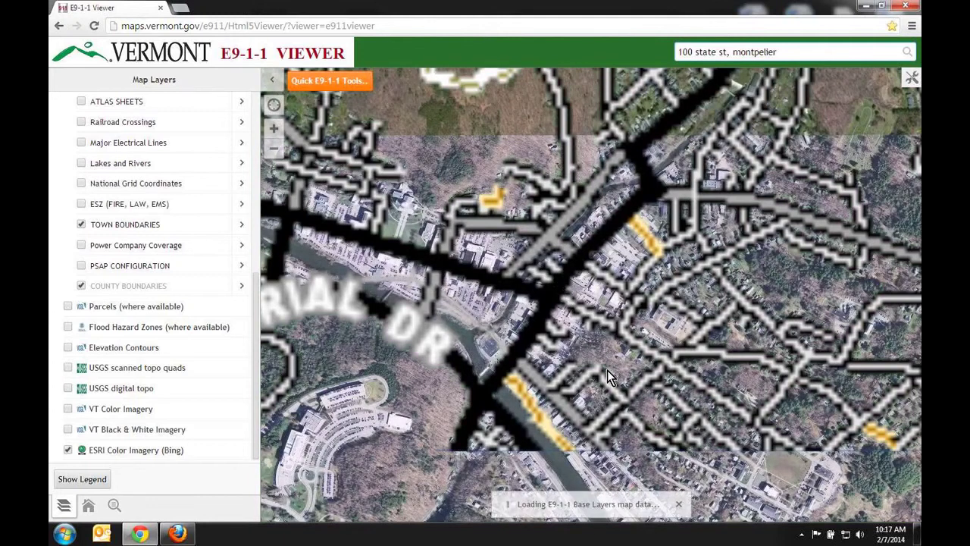
{"action": "scroll", "coordinate": [607, 370], "scroll_direction": "up", "scroll_amount": 1}
{"action": "left_click_drag", "start_coordinate": [334, 268], "coordinate": [410, 310]}
{"action": "scroll", "coordinate": [409, 310], "scroll_direction": "up", "scroll_amount": 1}
{"action": "scroll", "coordinate": [409, 315], "scroll_direction": "down", "scroll_amount": 2}
{"action": "scroll", "coordinate": [519, 367], "scroll_direction": "up", "scroll_amount": 3}
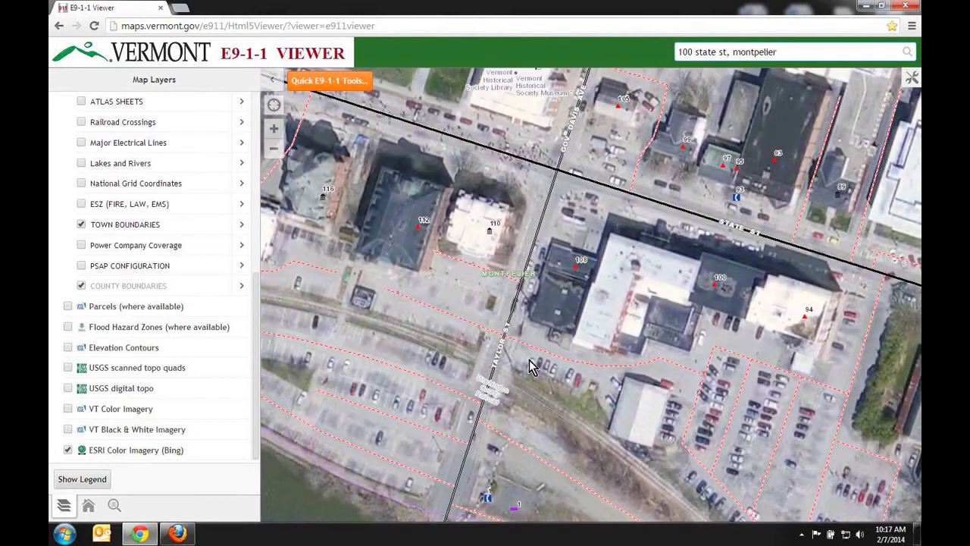
{"action": "mouse_move", "coordinate": [255, 304]}
{"action": "left_mouse_down"}
{"action": "mouse_move", "coordinate": [258, 166]}
{"action": "mouse_move", "coordinate": [255, 304]}
{"action": "left_mouse_up"}
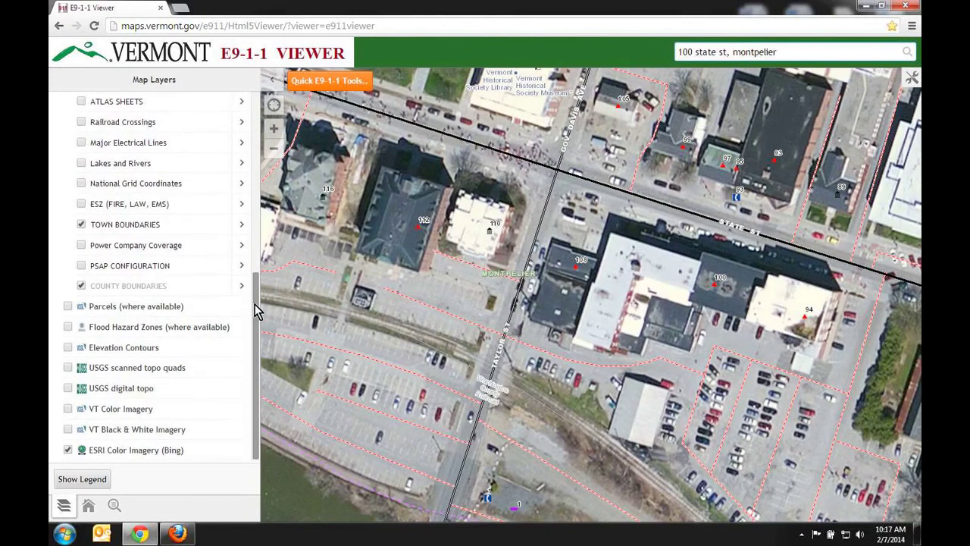
Step: Toggle between VT Color and VT Black & White imagery, leaving Color on and Black & White off
{"action": "left_click", "coordinate": [68, 410]}
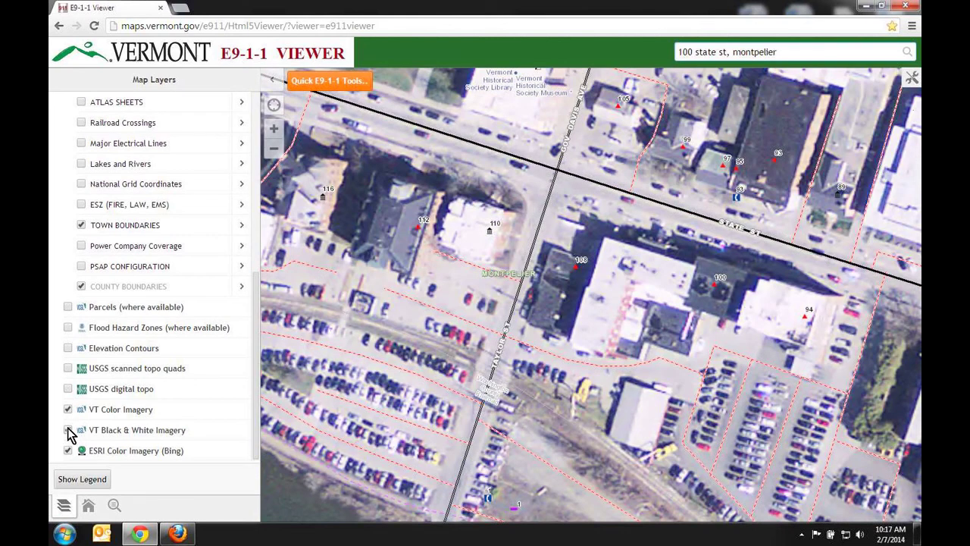
{"action": "left_click", "coordinate": [69, 432]}
{"action": "left_click", "coordinate": [68, 410]}
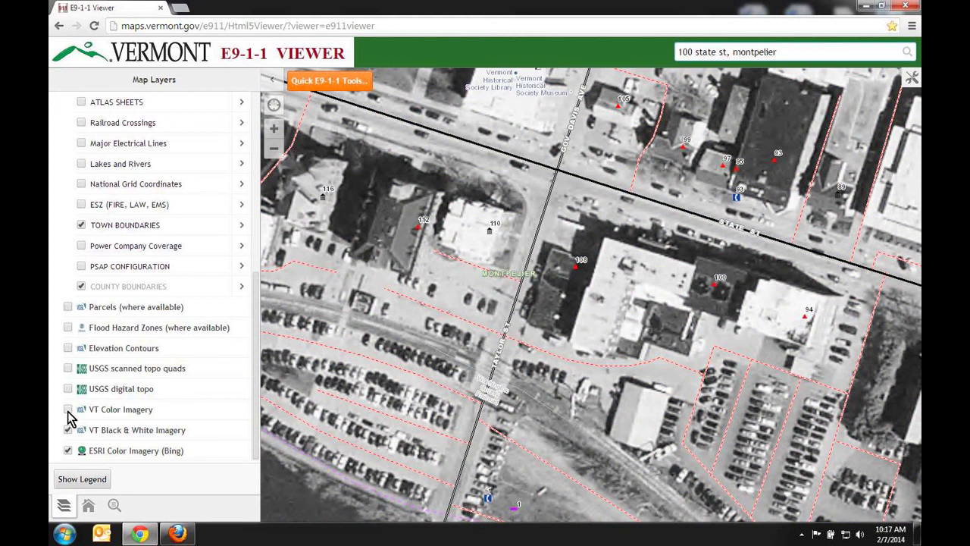
{"action": "left_click", "coordinate": [67, 409]}
{"action": "left_click", "coordinate": [68, 430]}
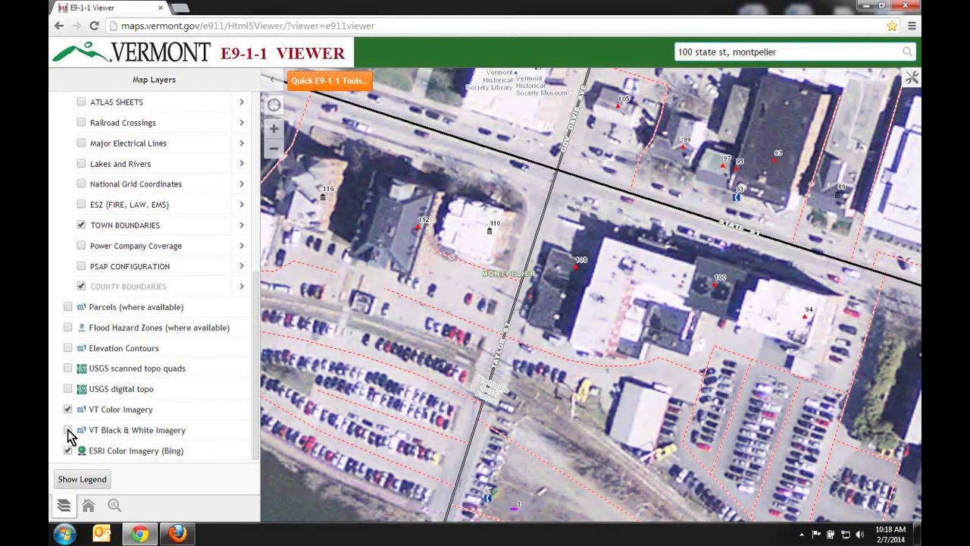
Step: Scroll the Map Layers list and turn on the ESZ (Fire, Law, EMS) layer
{"action": "left_click_drag", "start_coordinate": [258, 349], "coordinate": [248, 218]}
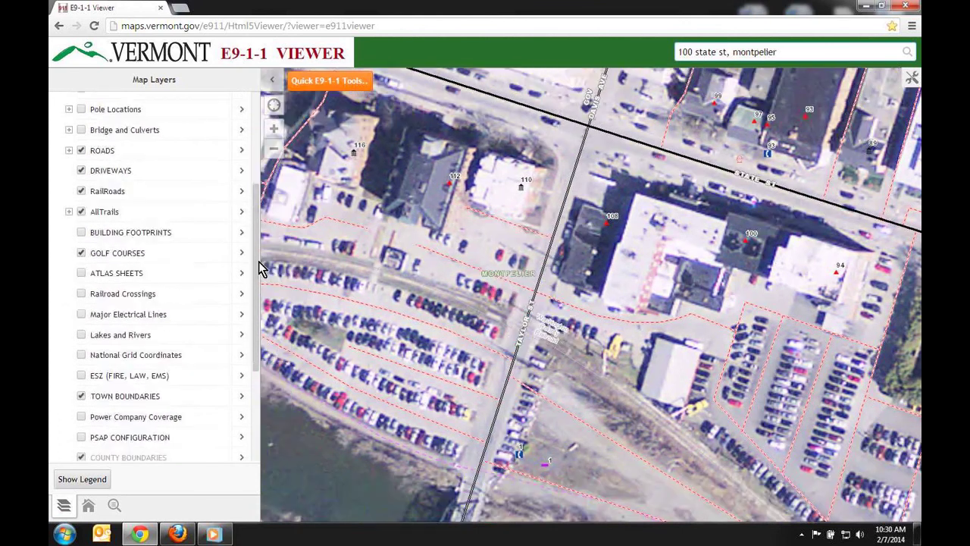
{"action": "left_click_drag", "start_coordinate": [258, 269], "coordinate": [255, 295]}
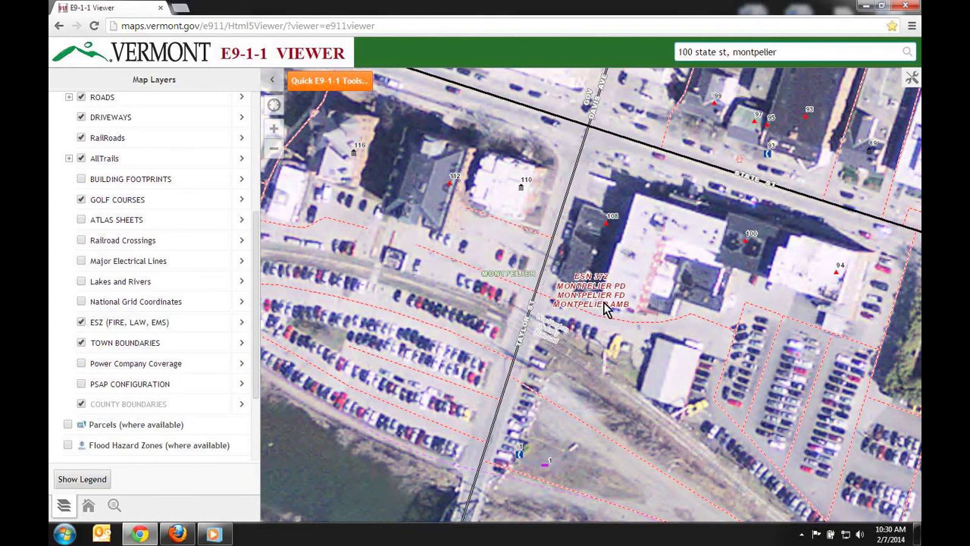
{"action": "scroll", "coordinate": [594, 341], "scroll_direction": "down", "scroll_amount": 3}
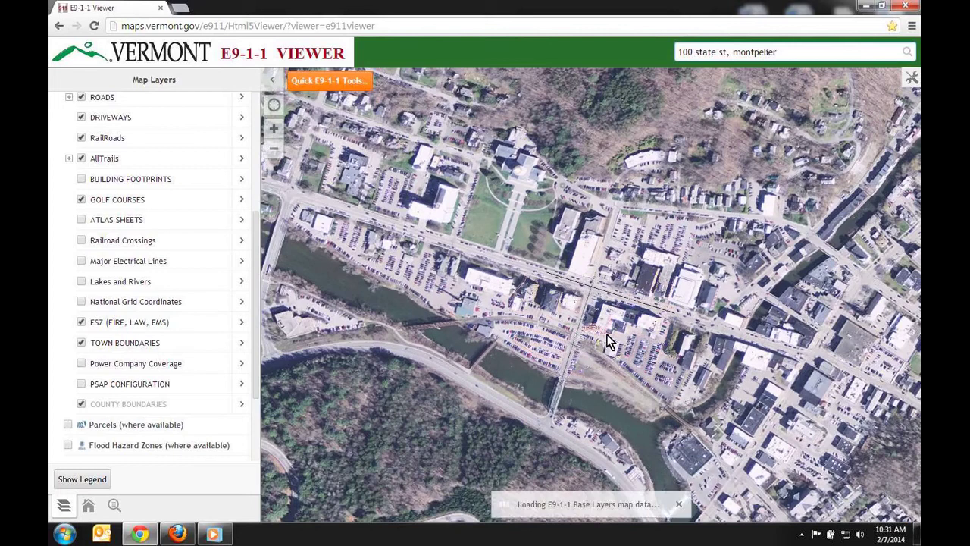
Step: Zoom out and recentre on Montpelier to show ESN zones 372, 283, 373 and 125, selecting the search text
{"action": "scroll", "coordinate": [607, 334], "scroll_direction": "down", "scroll_amount": 1}
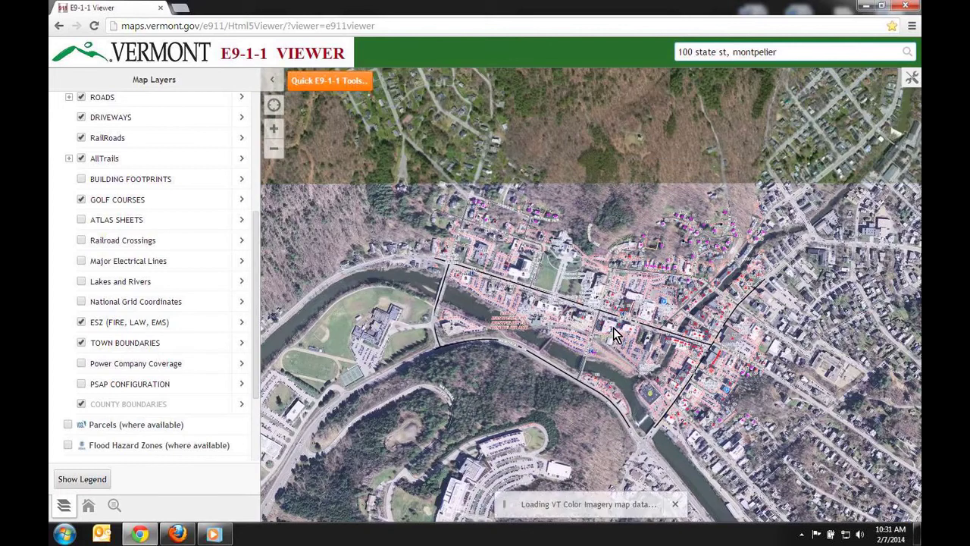
{"action": "scroll", "coordinate": [613, 331], "scroll_direction": "down", "scroll_amount": 1}
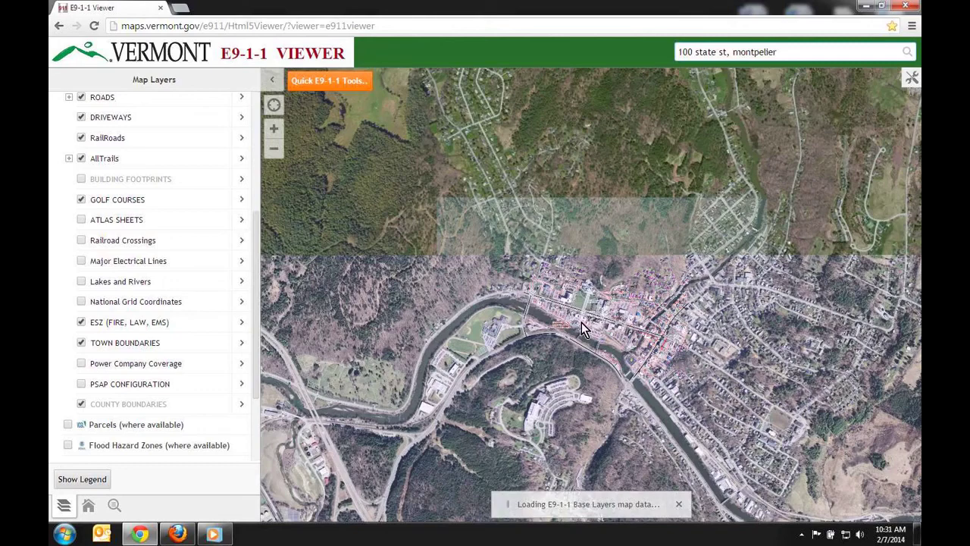
{"action": "left_click_drag", "start_coordinate": [521, 365], "coordinate": [728, 222]}
{"action": "scroll", "coordinate": [728, 222], "scroll_direction": "down", "scroll_amount": 1}
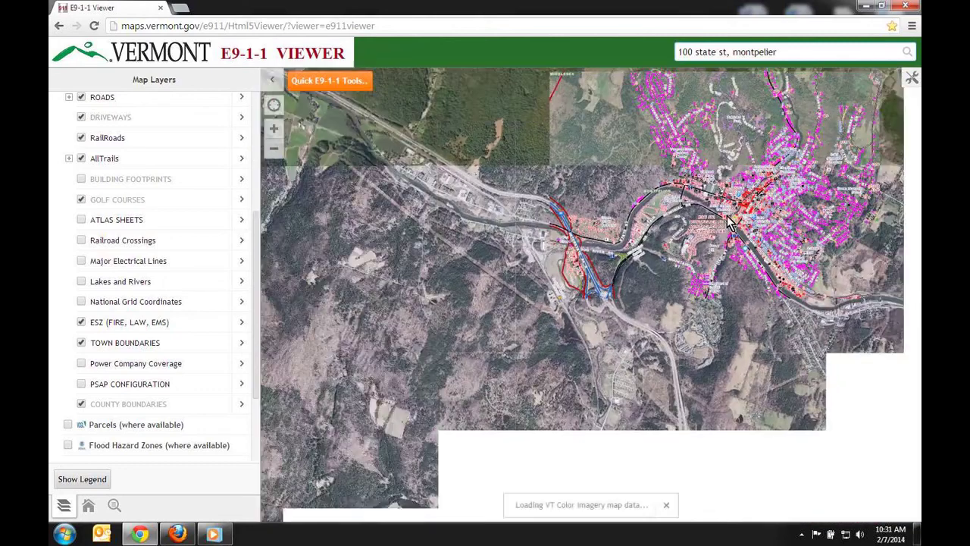
{"action": "scroll", "coordinate": [612, 360], "scroll_direction": "up", "scroll_amount": 2}
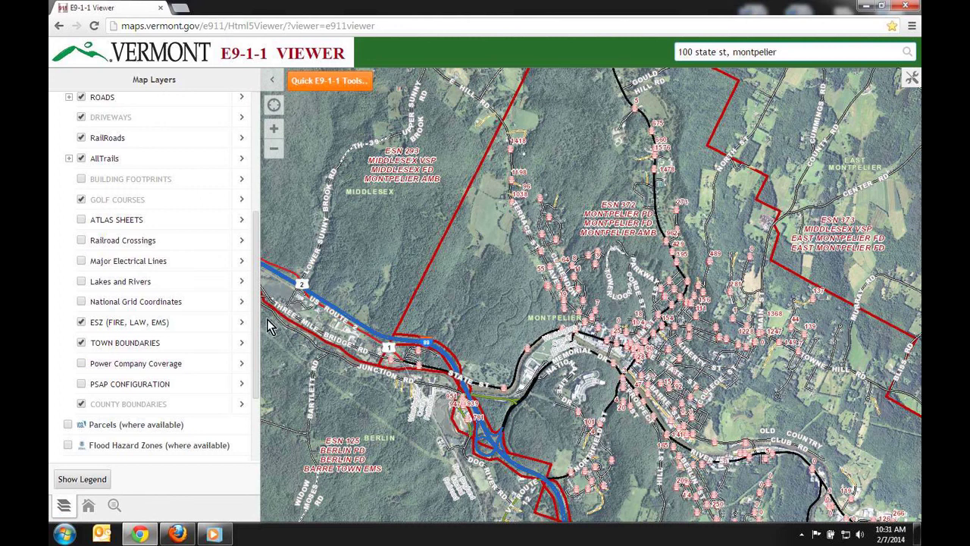
{"action": "scroll", "coordinate": [258, 297], "scroll_direction": "up", "scroll_amount": 1}
{"action": "left_click_drag", "start_coordinate": [258, 298], "coordinate": [260, 207]}
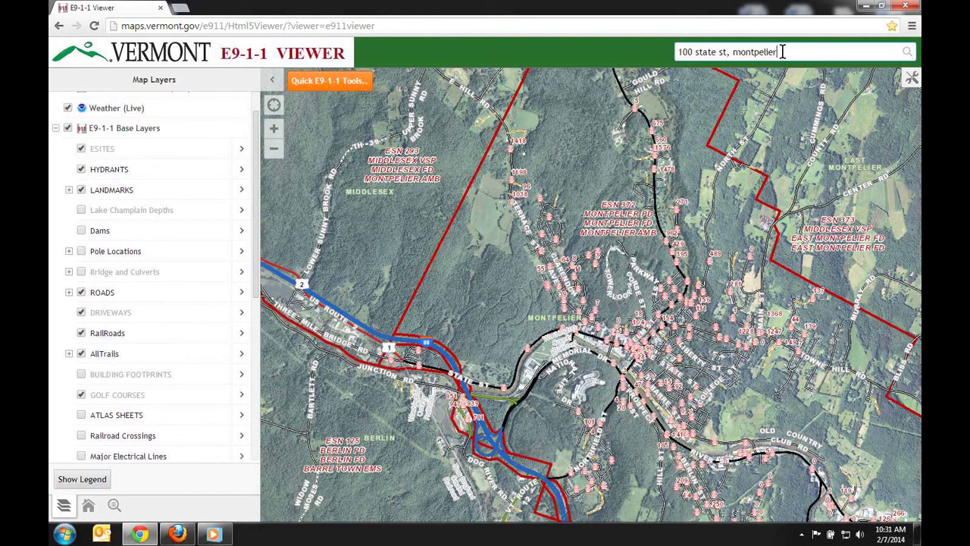
{"action": "left_click_drag", "start_coordinate": [783, 51], "coordinate": [676, 53]}
Step: Search for 'jay peak' and centre the map on the Jay Peak result
{"action": "type", "text": "Na"}
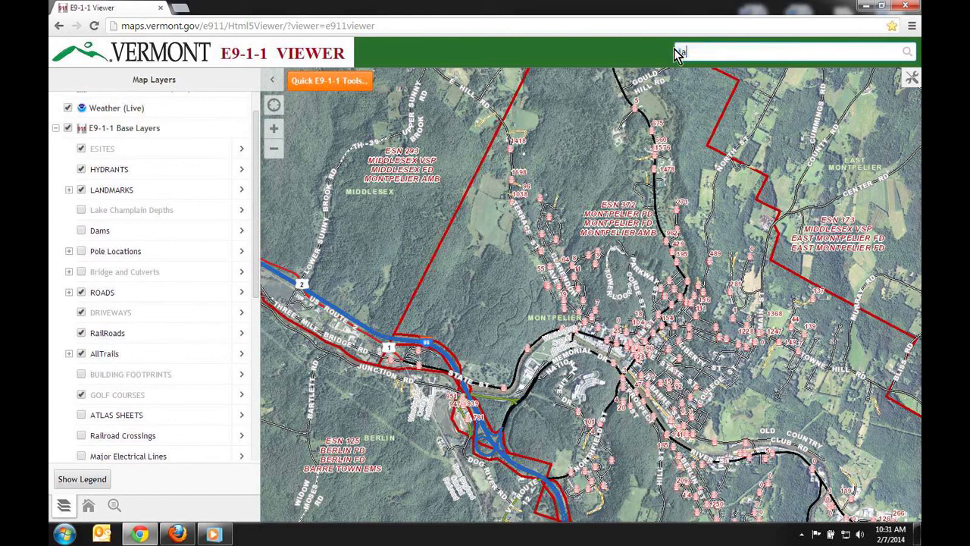
{"action": "type", "text": "y peak"}
{"action": "key", "text": "Return"}
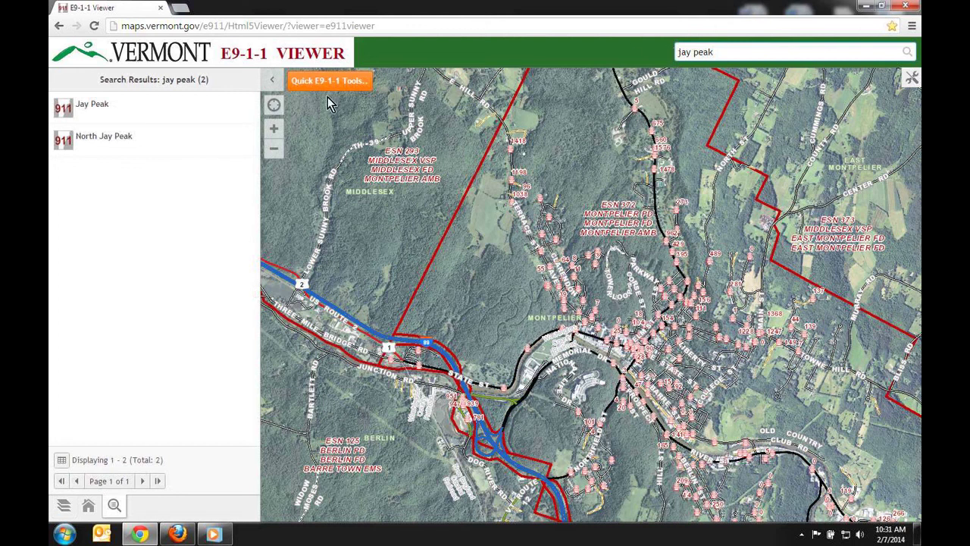
{"action": "left_click", "coordinate": [174, 103]}
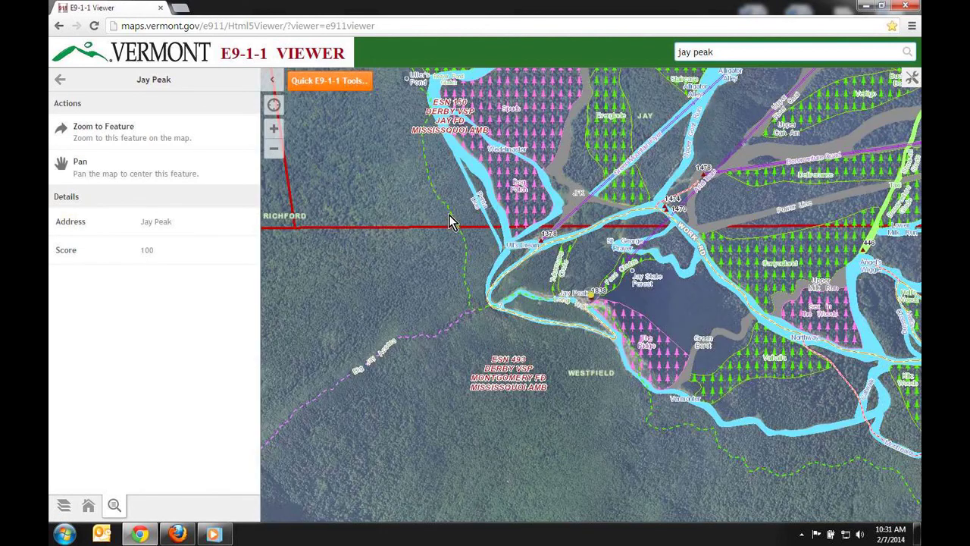
{"action": "left_click", "coordinate": [65, 503]}
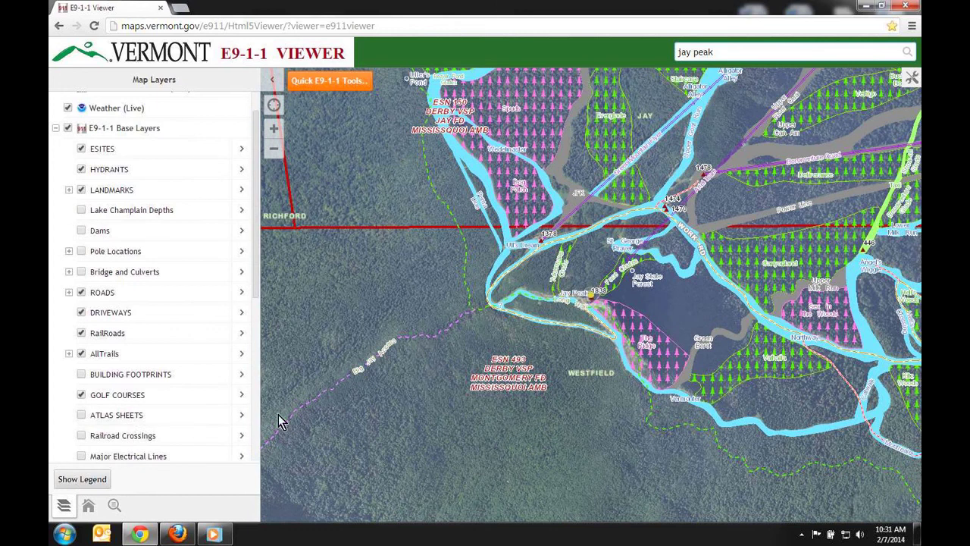
Step: Expand AllTrails and hide Trails, Catamount cross-country, VAST snowmobile trails and intersections, and Alpine Lifts
{"action": "left_click_drag", "start_coordinate": [256, 270], "coordinate": [256, 303]}
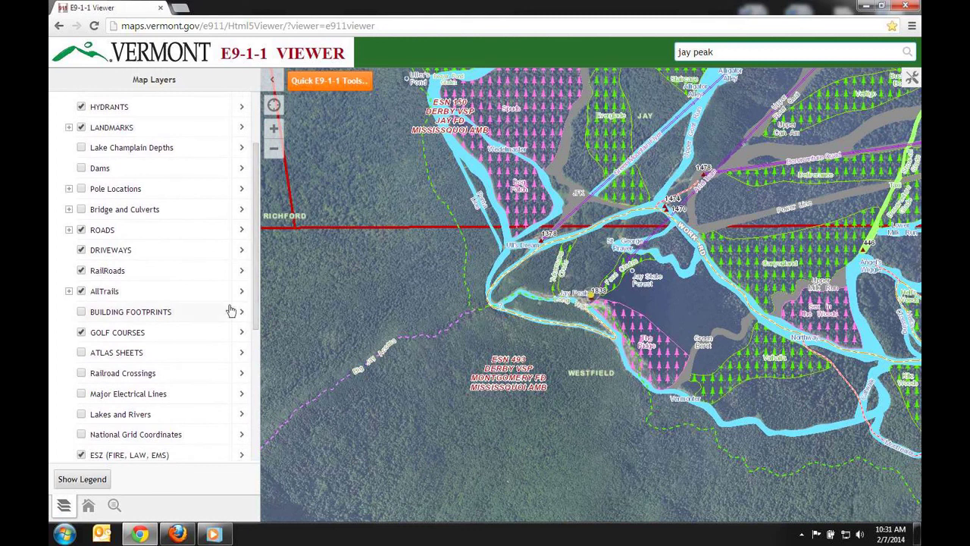
{"action": "left_click", "coordinate": [69, 294]}
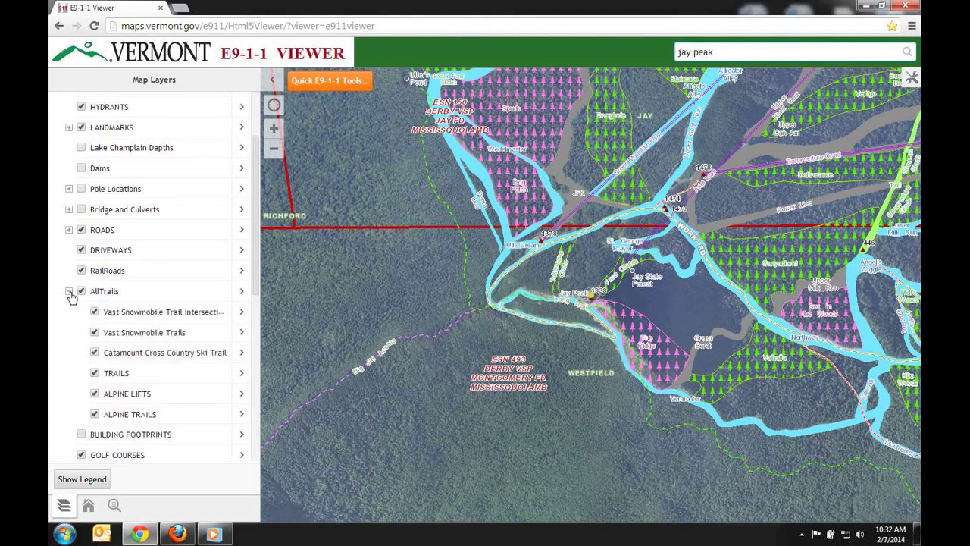
{"action": "left_click_drag", "start_coordinate": [255, 277], "coordinate": [253, 297]}
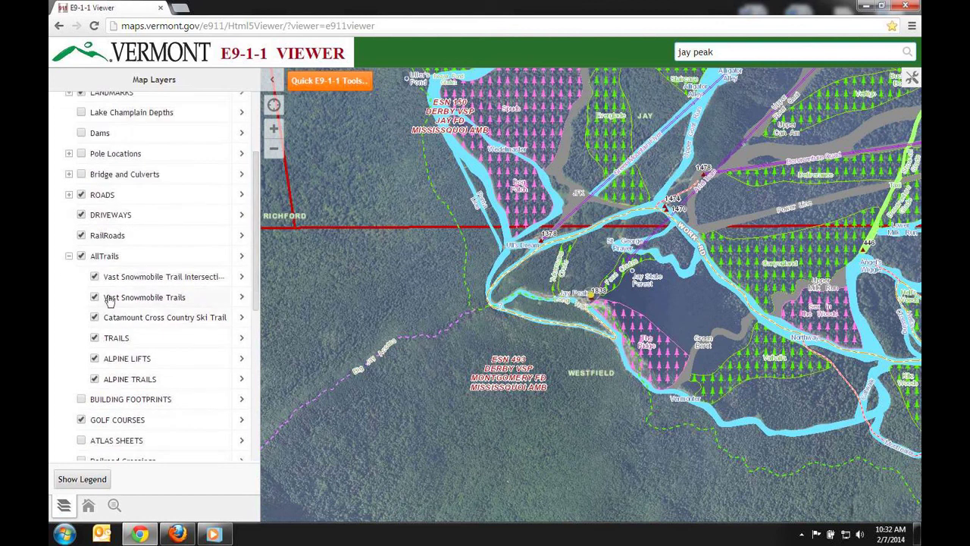
{"action": "left_click", "coordinate": [95, 338]}
{"action": "left_click", "coordinate": [95, 318]}
{"action": "left_click", "coordinate": [95, 297]}
{"action": "left_click", "coordinate": [95, 276]}
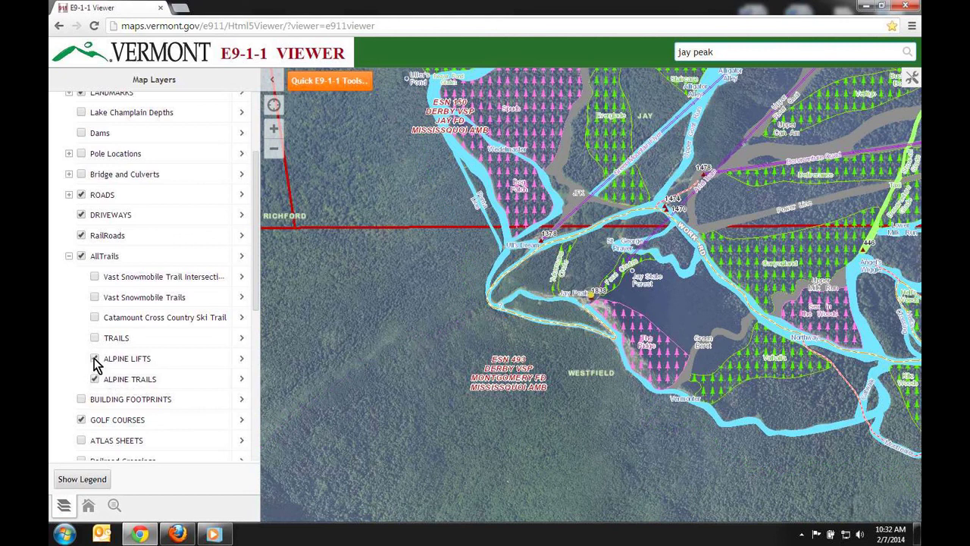
{"action": "left_click", "coordinate": [95, 359]}
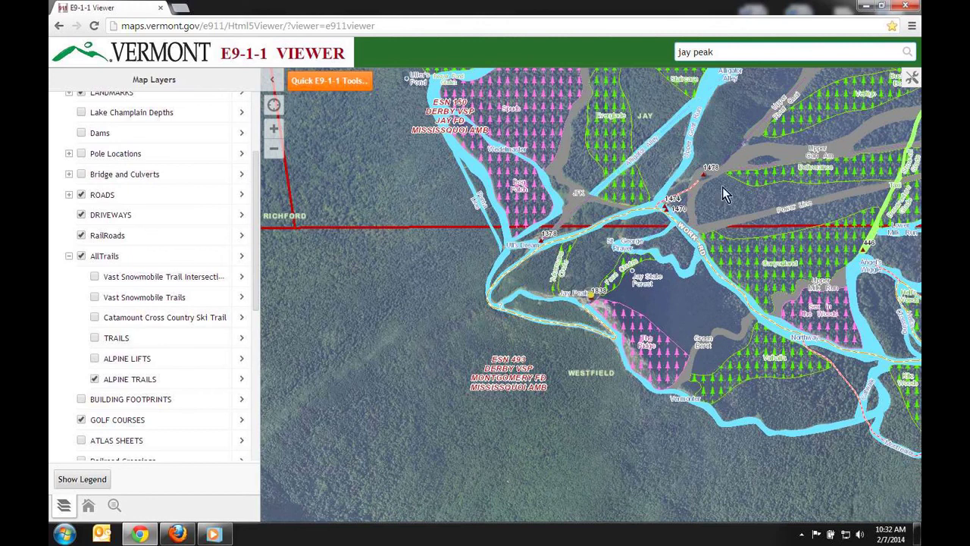
Step: Zoom out to the Jay Peak resort, then view and close the Angel's Wiggle trail details
{"action": "scroll", "coordinate": [634, 200], "scroll_direction": "down", "scroll_amount": 2}
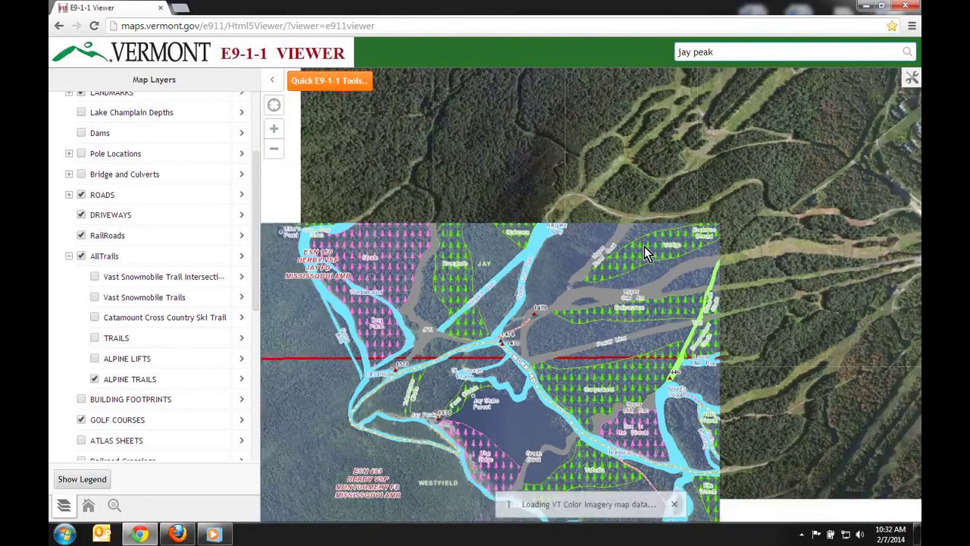
{"action": "scroll", "coordinate": [644, 250], "scroll_direction": "down", "scroll_amount": 1}
{"action": "left_click_drag", "start_coordinate": [669, 210], "coordinate": [559, 262]}
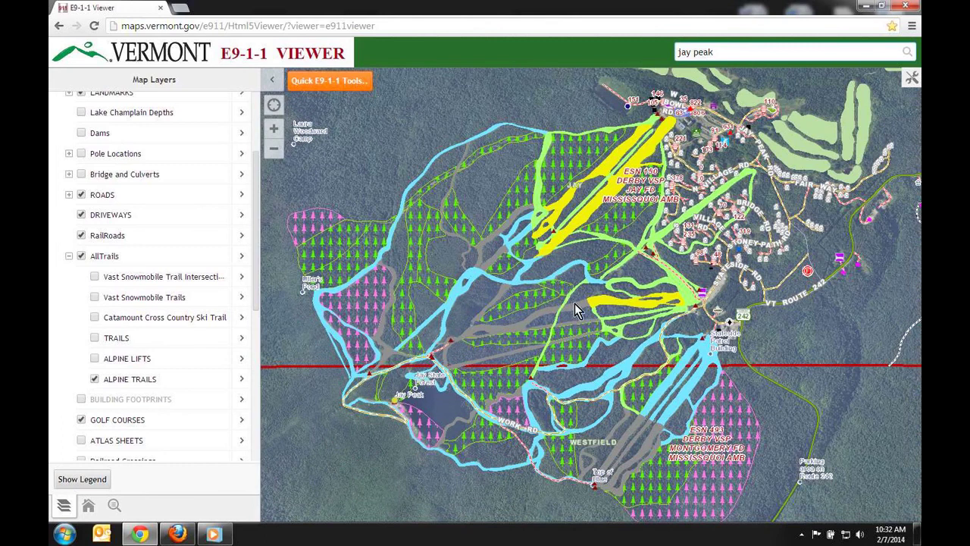
{"action": "left_click", "coordinate": [588, 387]}
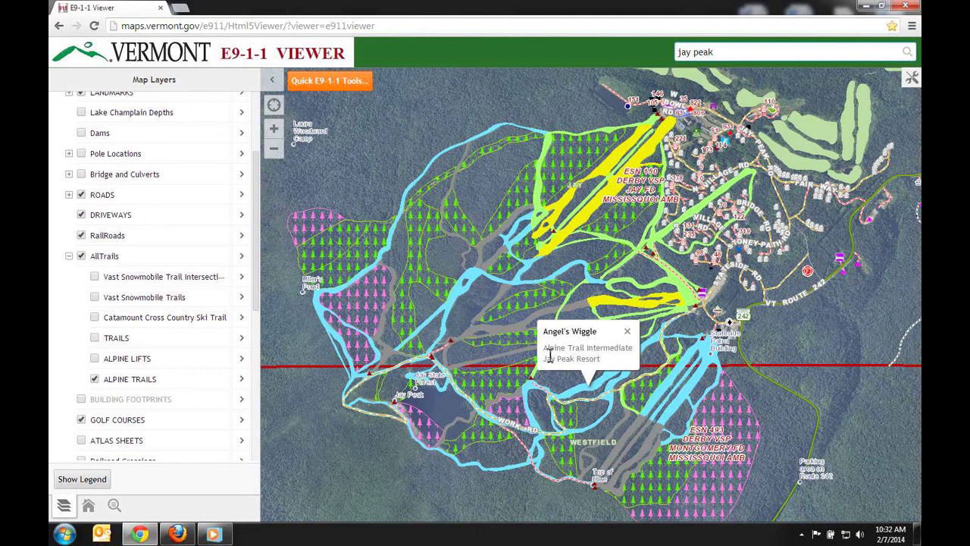
{"action": "left_click", "coordinate": [628, 336]}
{"action": "left_click_drag", "start_coordinate": [682, 288], "coordinate": [595, 422]}
{"action": "scroll", "coordinate": [614, 352], "scroll_direction": "up", "scroll_amount": 3}
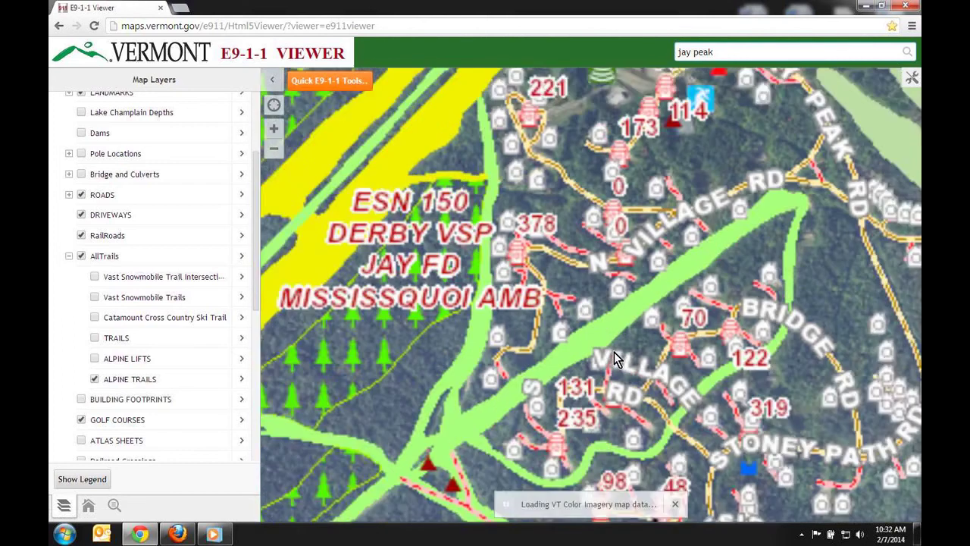
{"action": "scroll", "coordinate": [674, 379], "scroll_direction": "up", "scroll_amount": 2}
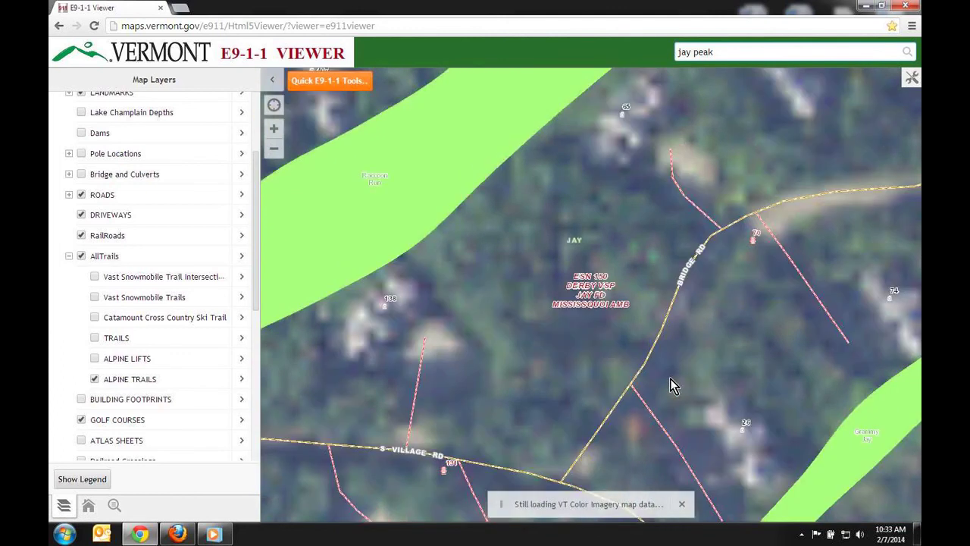
{"action": "left_click_drag", "start_coordinate": [669, 378], "coordinate": [545, 277]}
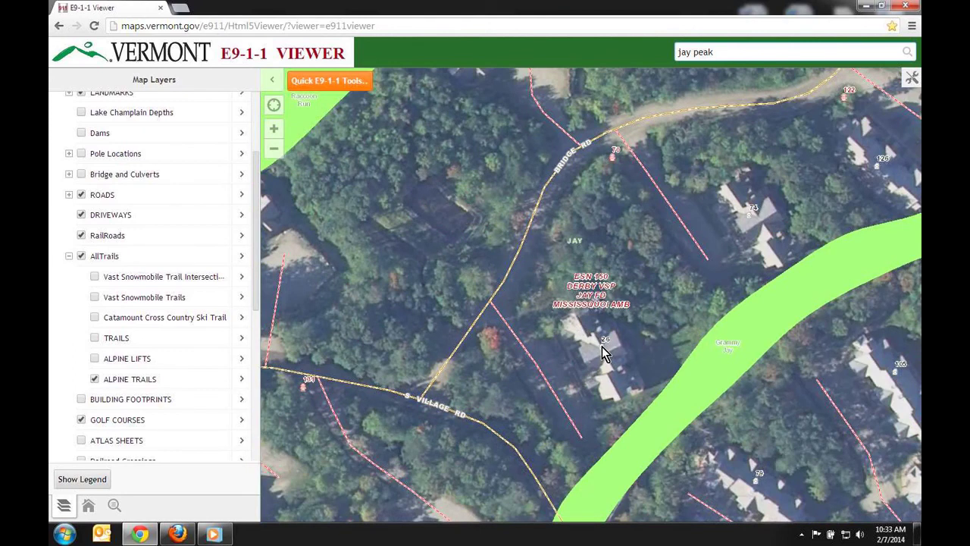
{"action": "left_click", "coordinate": [605, 354]}
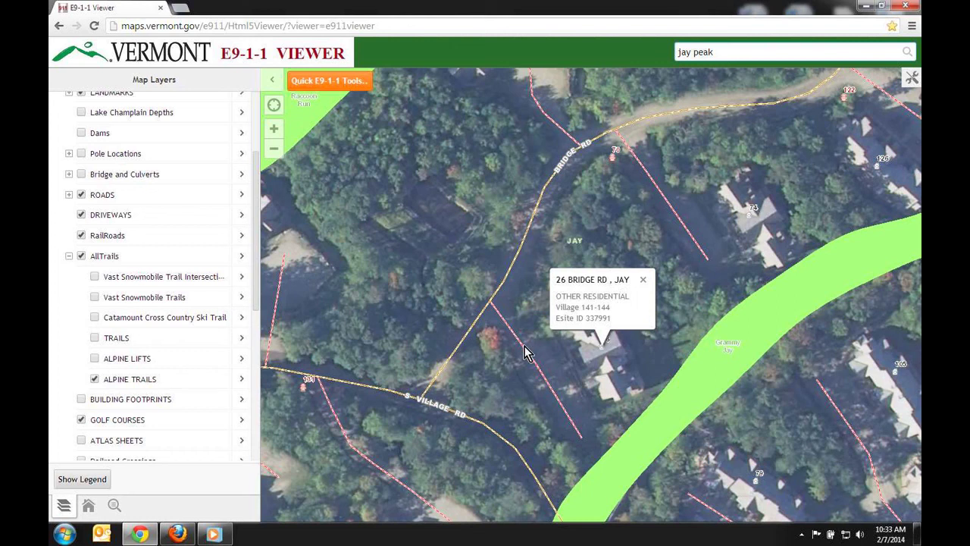
{"action": "left_click", "coordinate": [104, 482]}
{"action": "mouse_move", "coordinate": [253, 120]}
{"action": "left_mouse_down"}
{"action": "mouse_move", "coordinate": [265, 212]}
{"action": "mouse_move", "coordinate": [255, 113]}
{"action": "left_mouse_up"}
{"action": "left_click", "coordinate": [77, 482]}
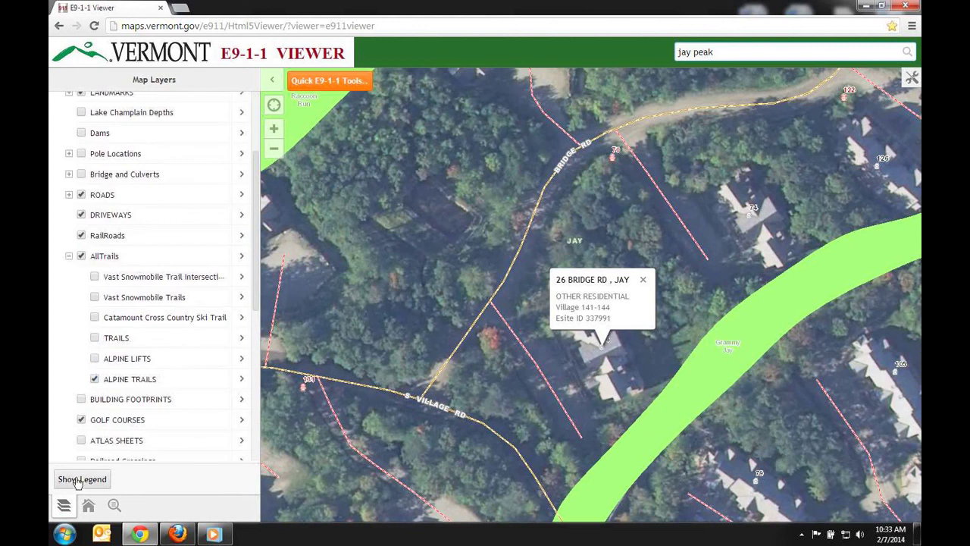